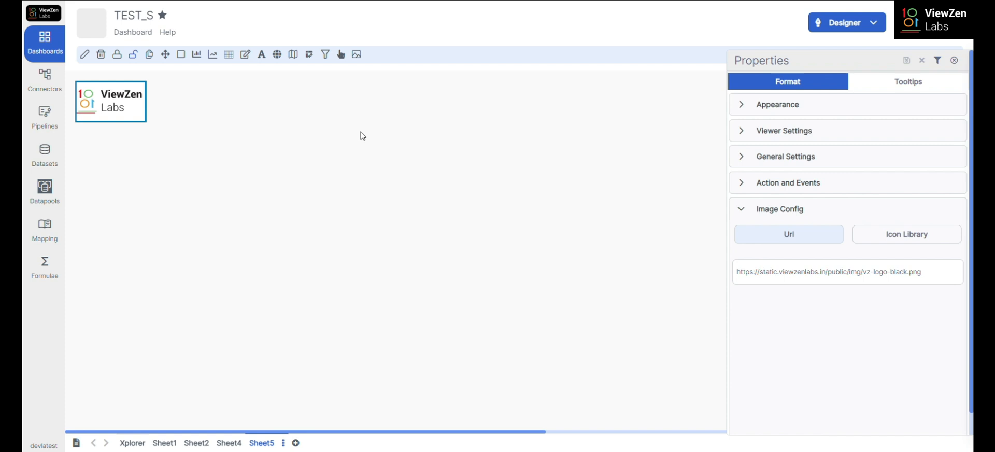
Step: Delete the ViewZen Labs logo image component from Sheet5 and confirm the deletion
mouse_move(117, 98)
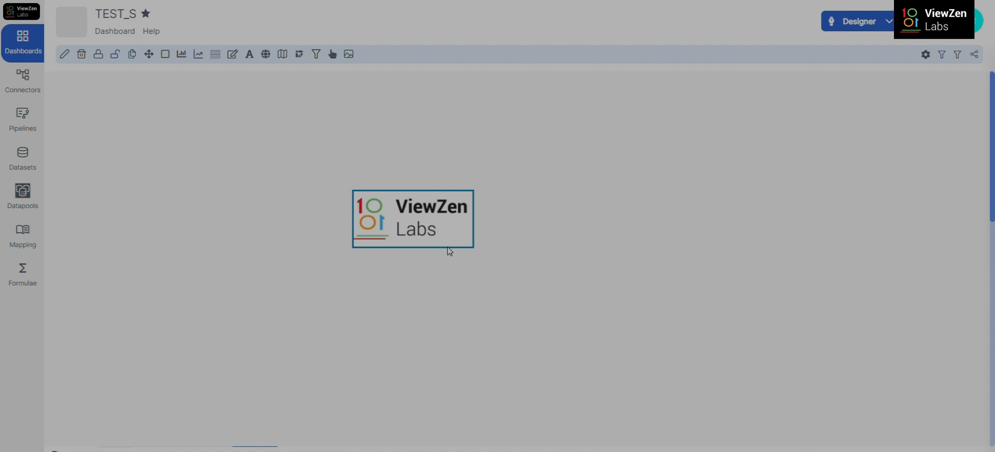
mouse_move(460, 242)
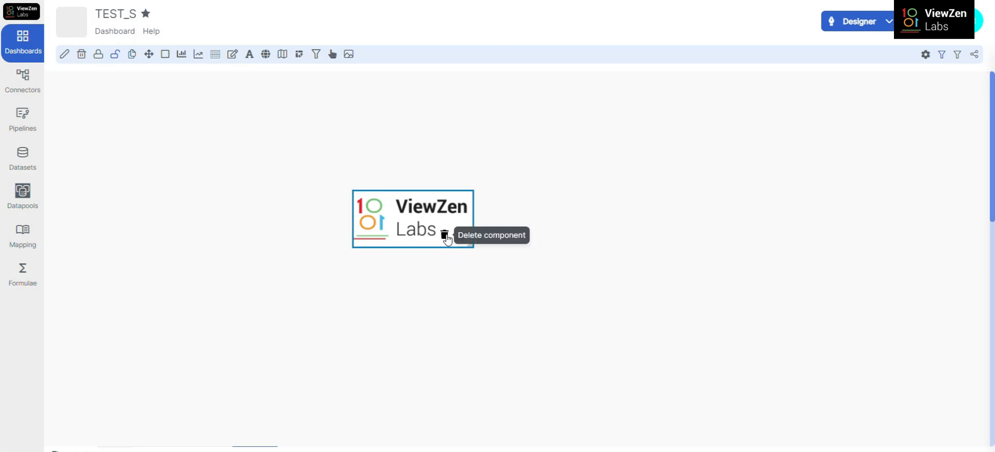
click(445, 236)
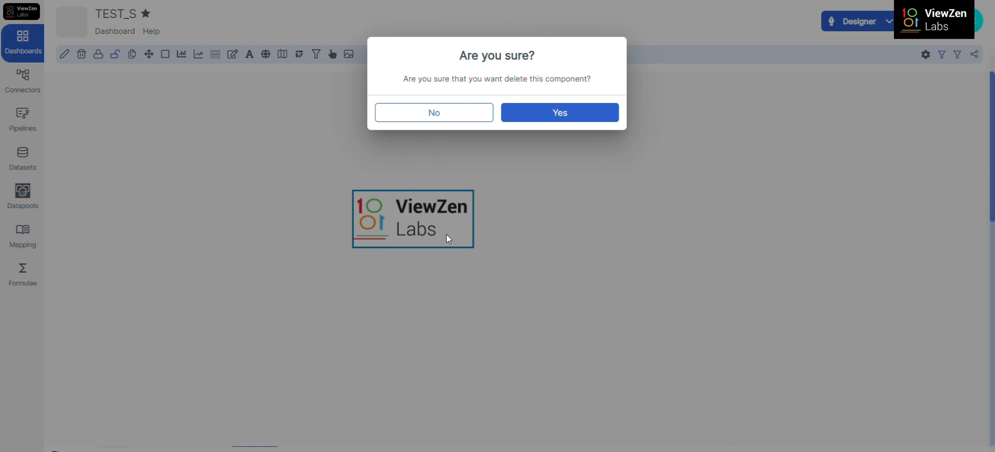
click(541, 113)
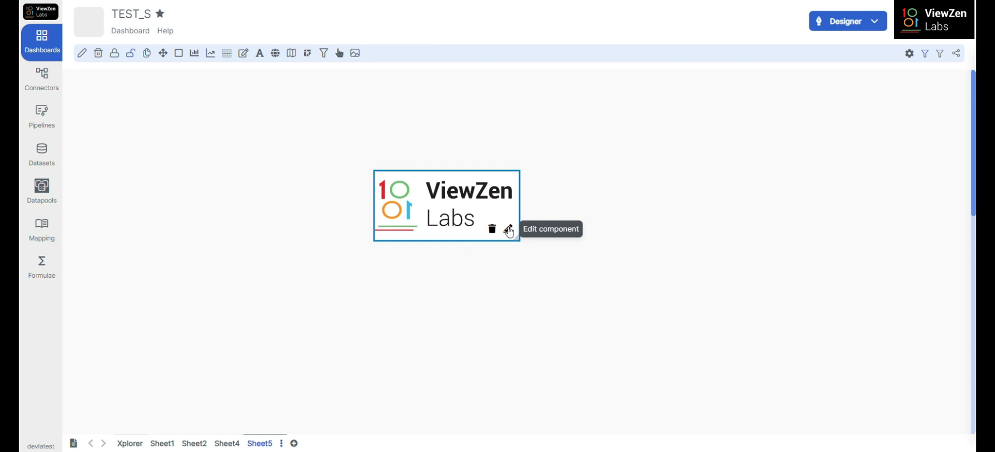
Step: Open the logo image component's properties for editing and close them again
click(508, 230)
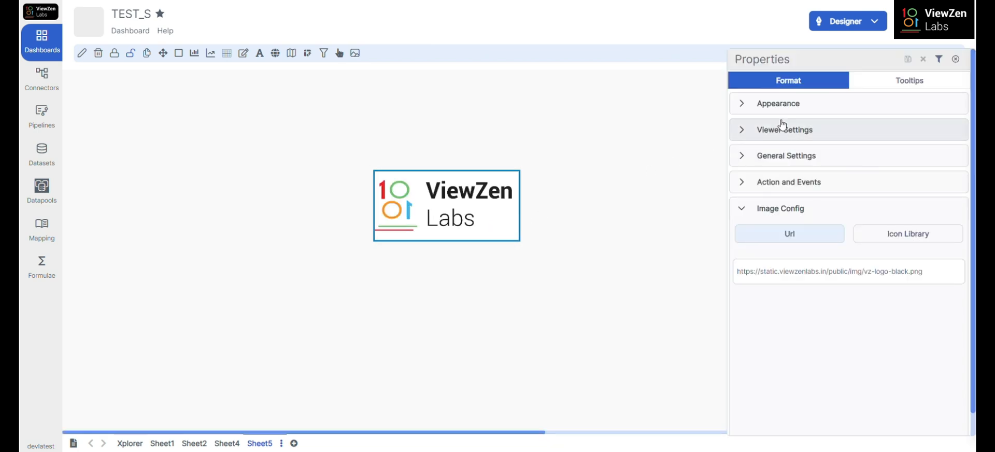
double_click(743, 57)
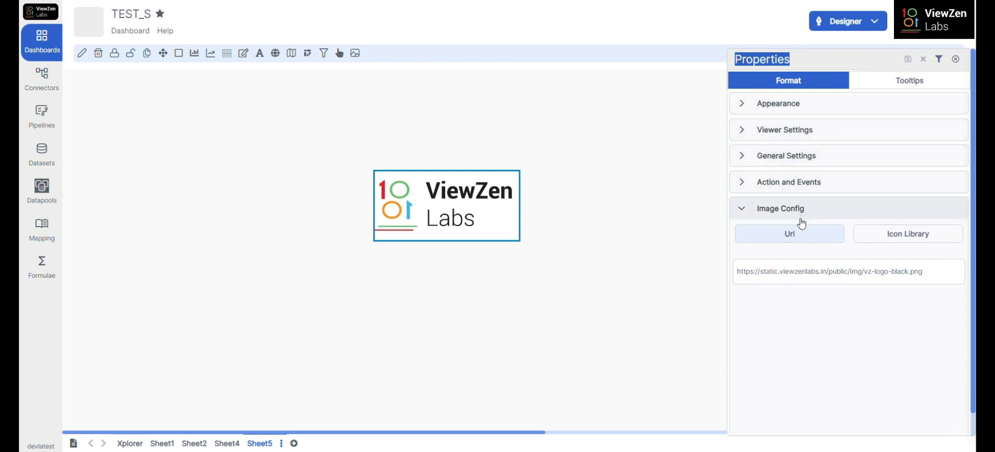
click(955, 59)
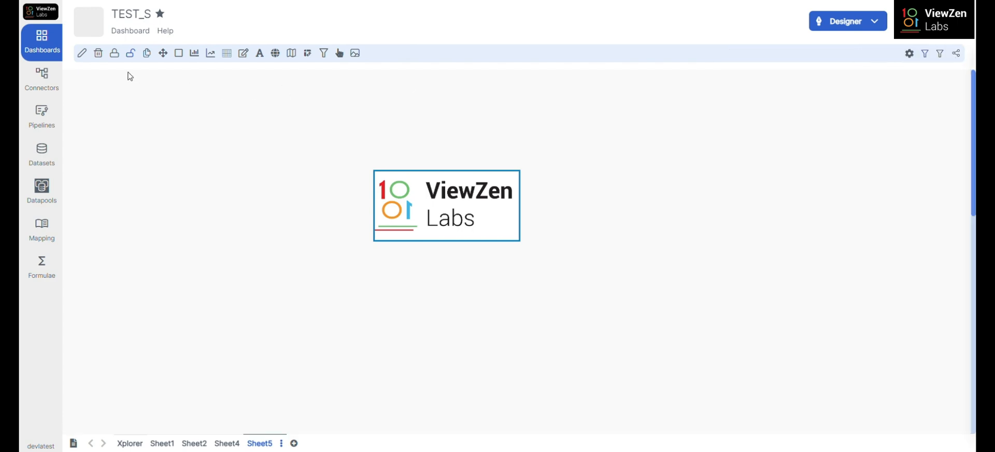
Step: Reopen the logo component's properties and examine the Tooltips and Format settings, including Image Config
click(82, 55)
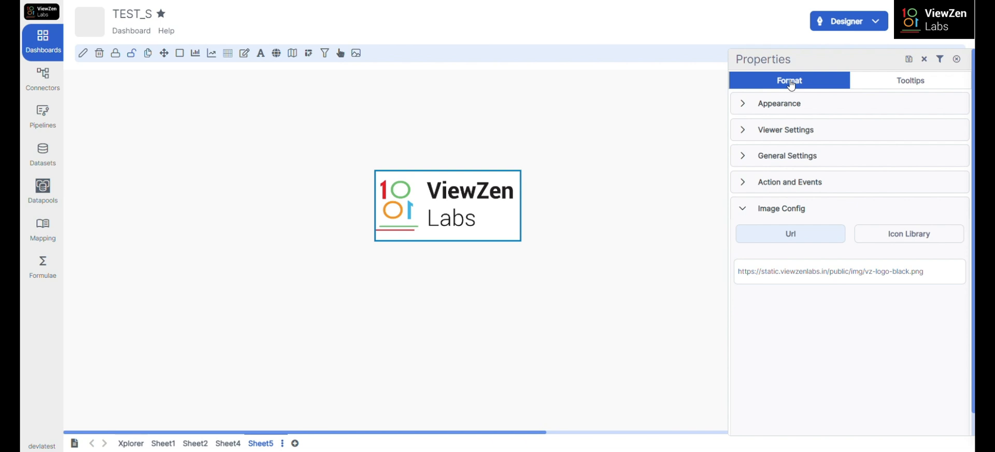
click(875, 82)
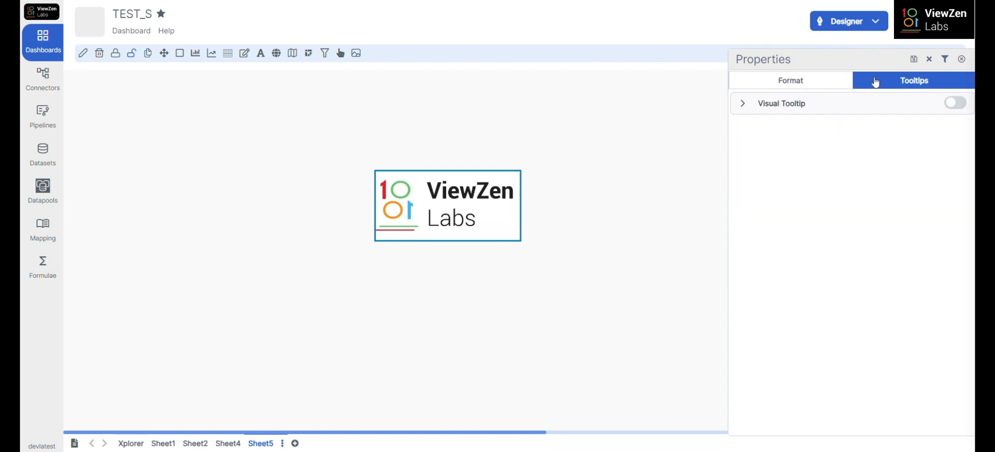
click(841, 85)
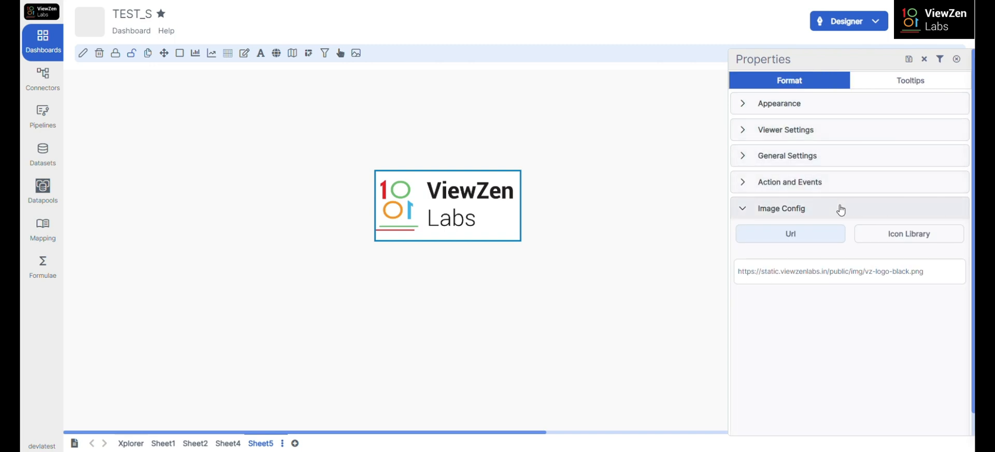
click(746, 211)
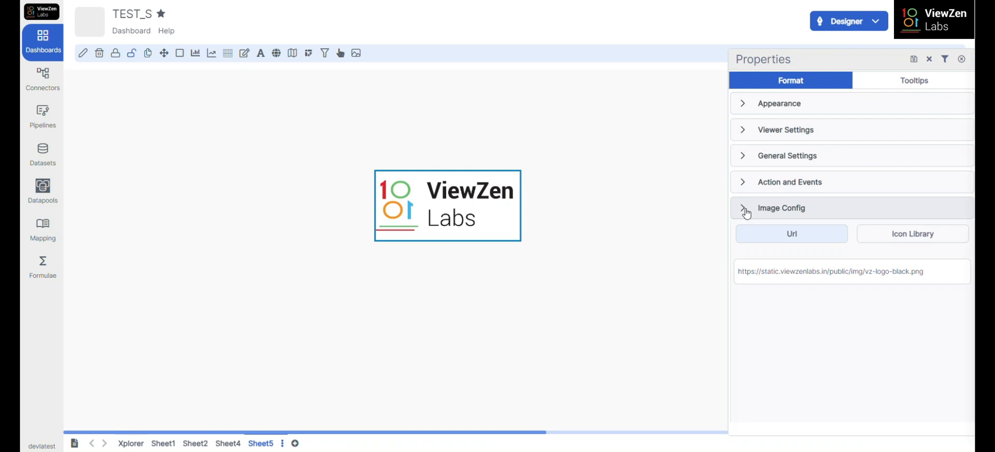
click(746, 212)
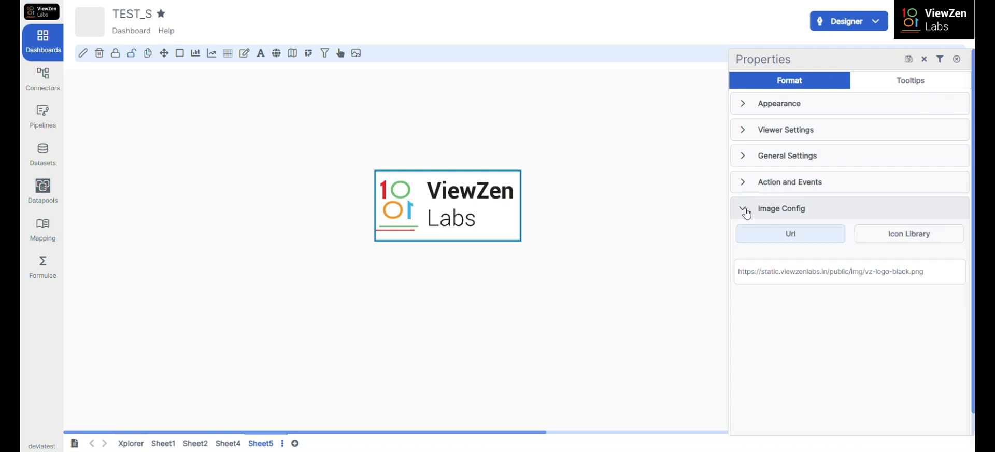
Step: Replace the image component's URL with the copied link to the lakeside landscape picture
mouse_move(467, 194)
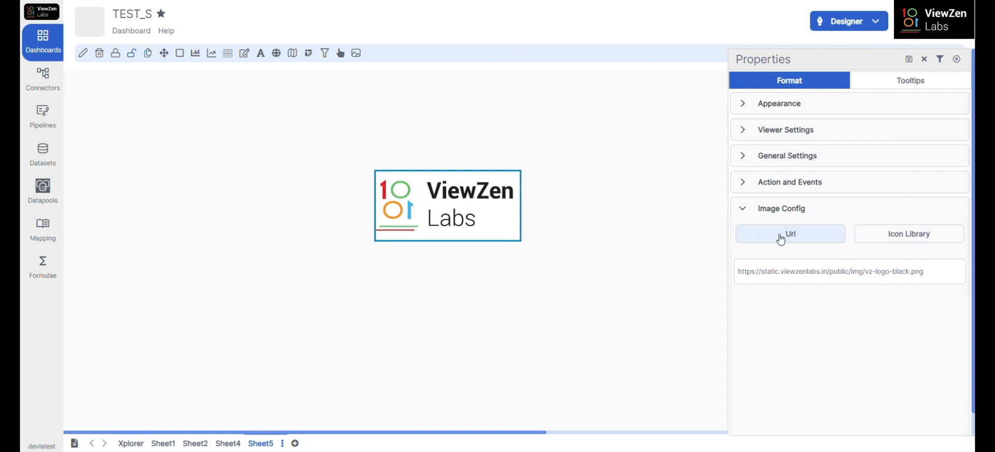
click(913, 271)
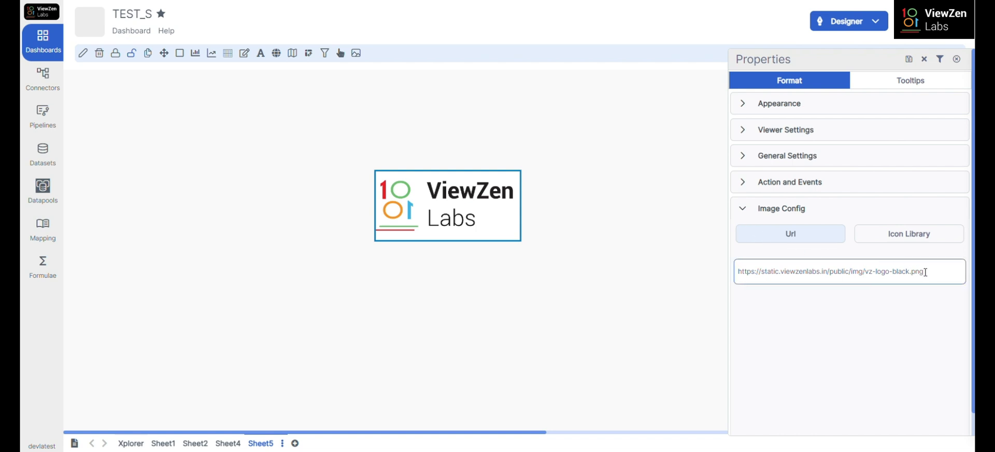
drag(926, 271, 736, 271)
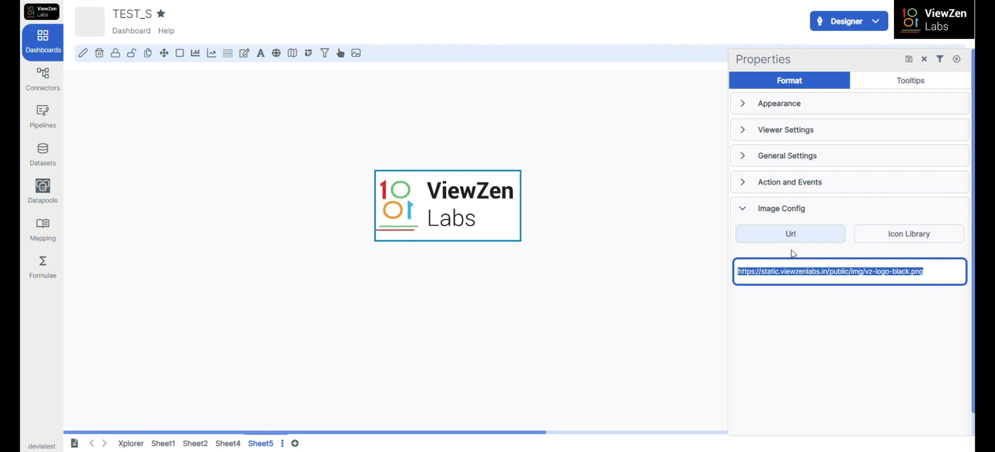
click(805, 241)
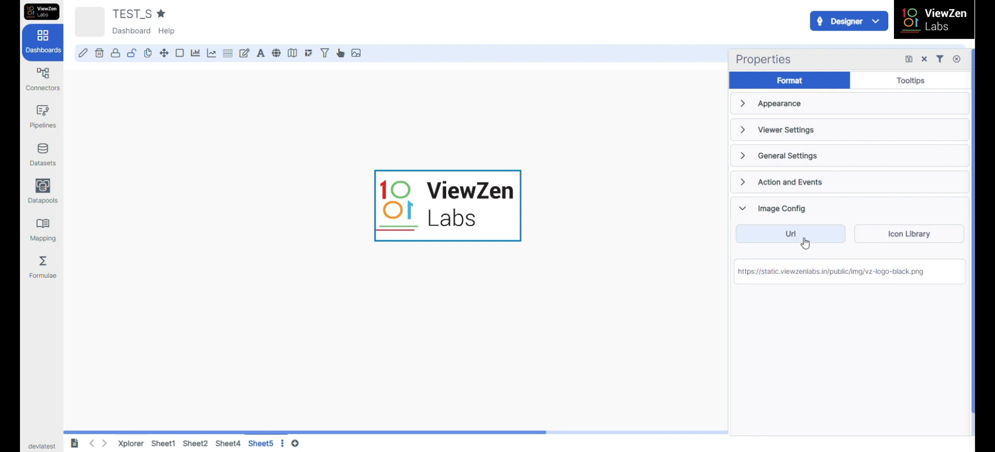
mouse_move(934, 273)
mouse_down()
mouse_move(759, 273)
mouse_move(929, 261)
mouse_up()
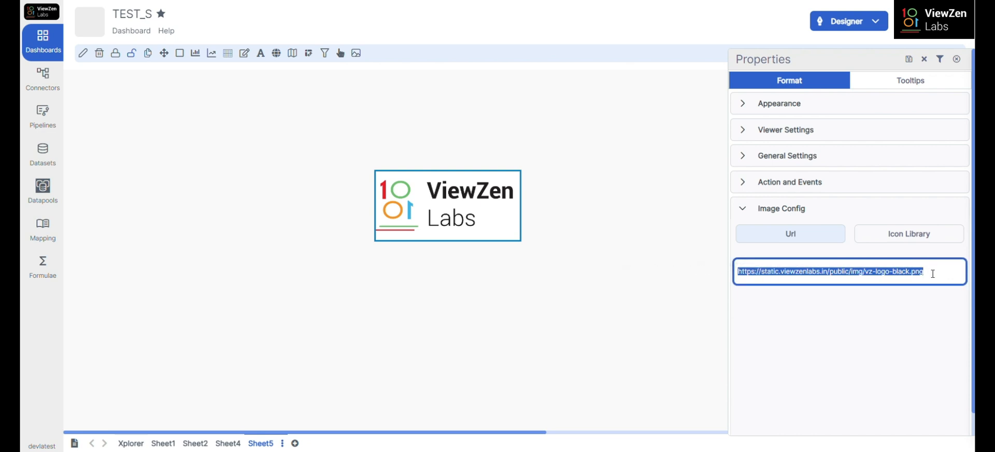
key(ctrl+v)
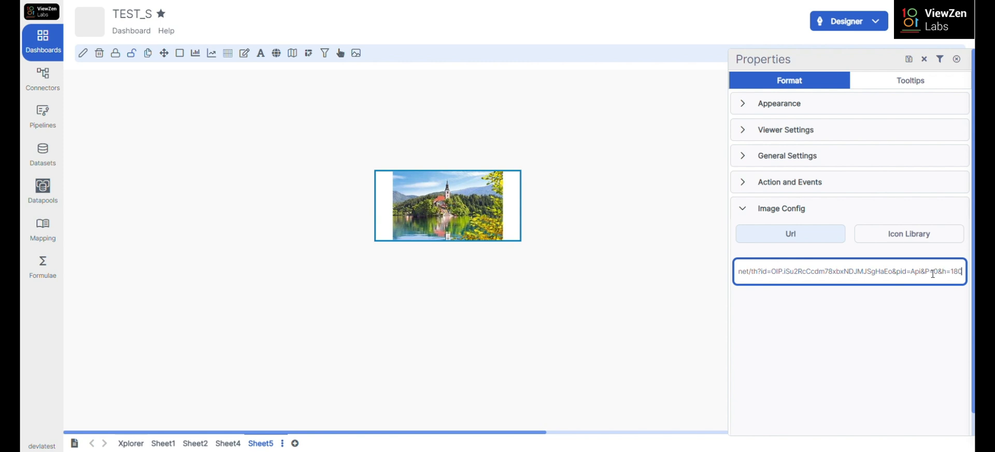
Step: Undo the last image URL change and switch the image source to Icon Library
key(ctrl+z)
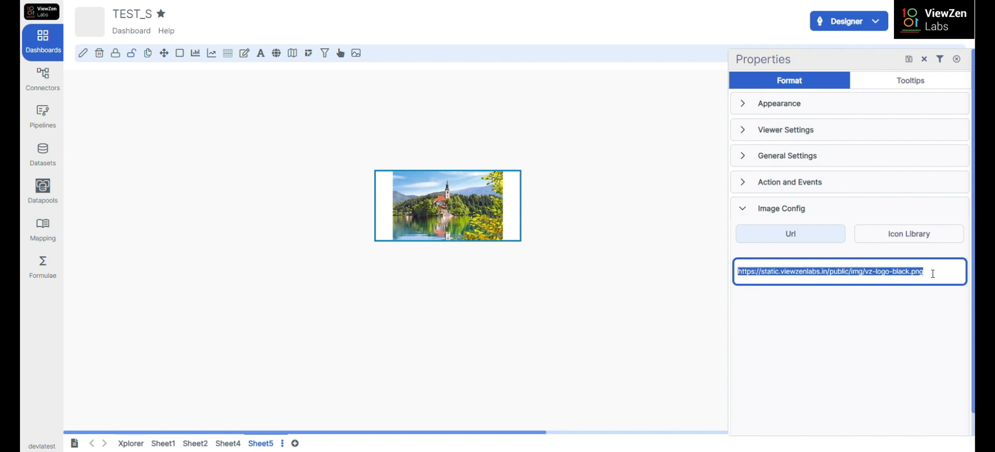
click(917, 236)
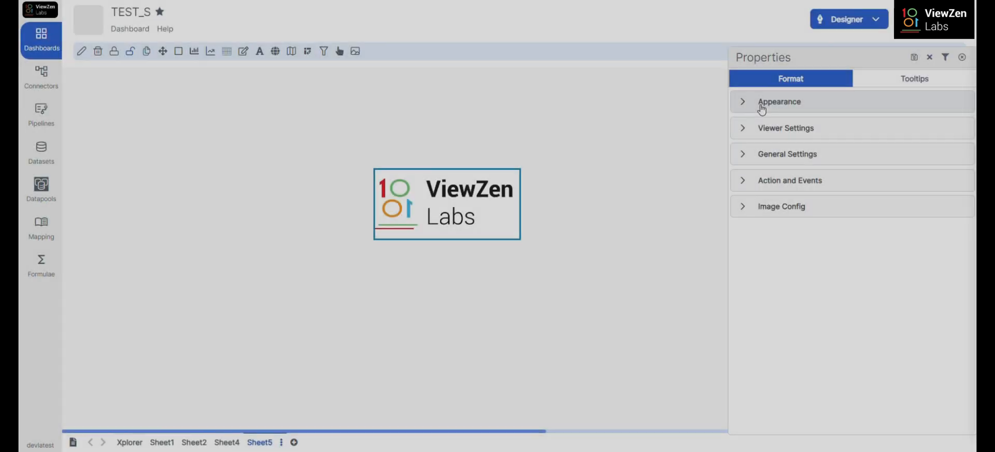
Step: Set the image component's background colour to dark red #b71212 in its Appearance settings
click(761, 104)
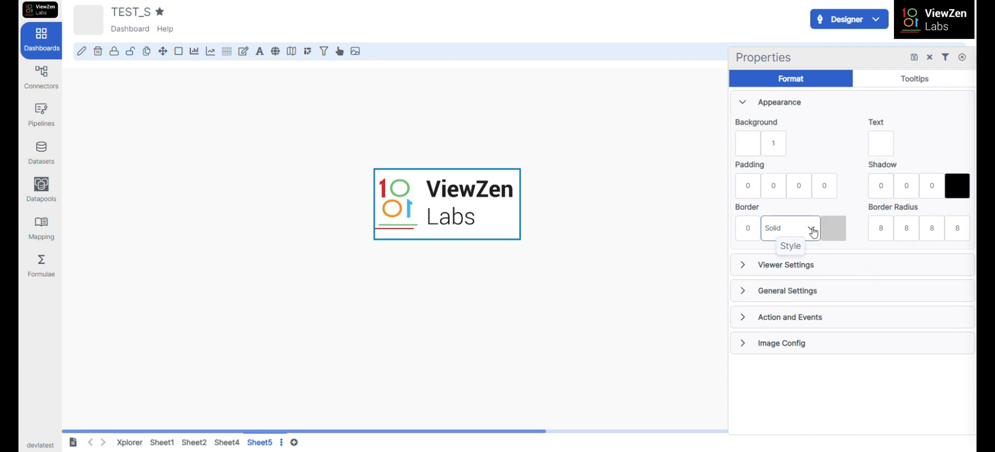
click(755, 141)
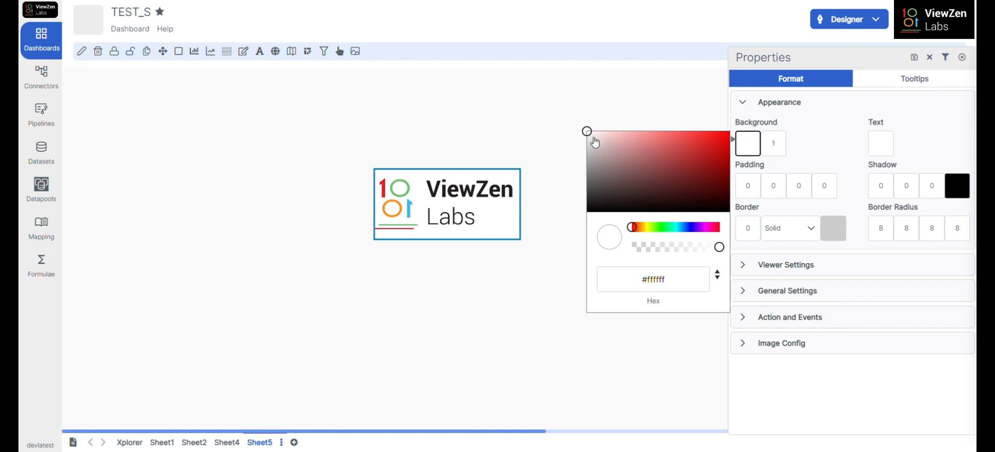
drag(589, 136, 716, 155)
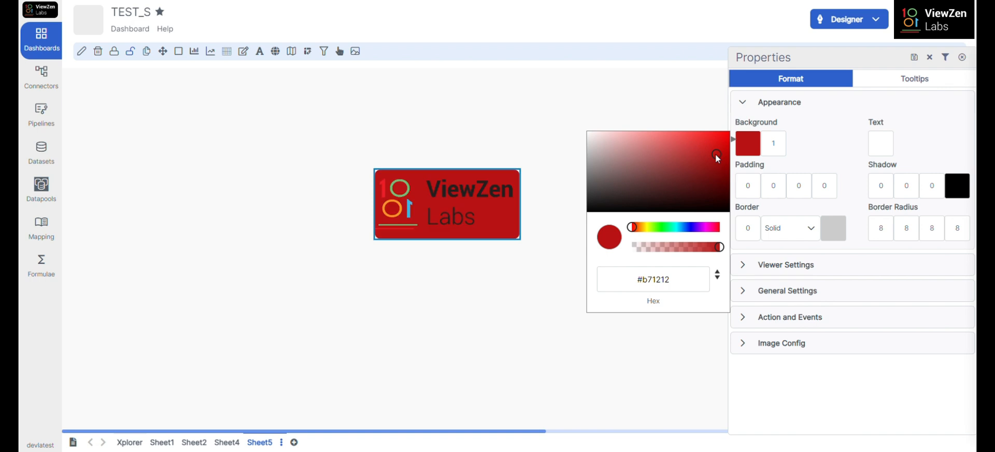
click(718, 280)
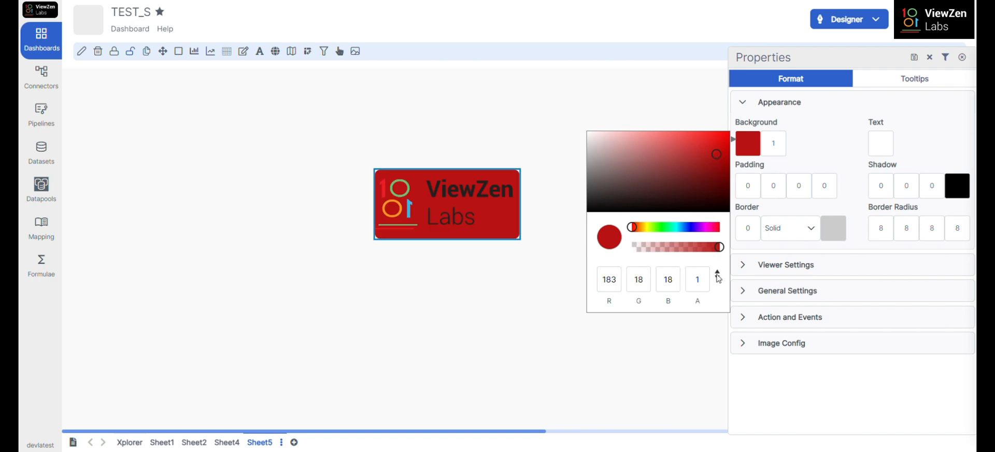
click(718, 275)
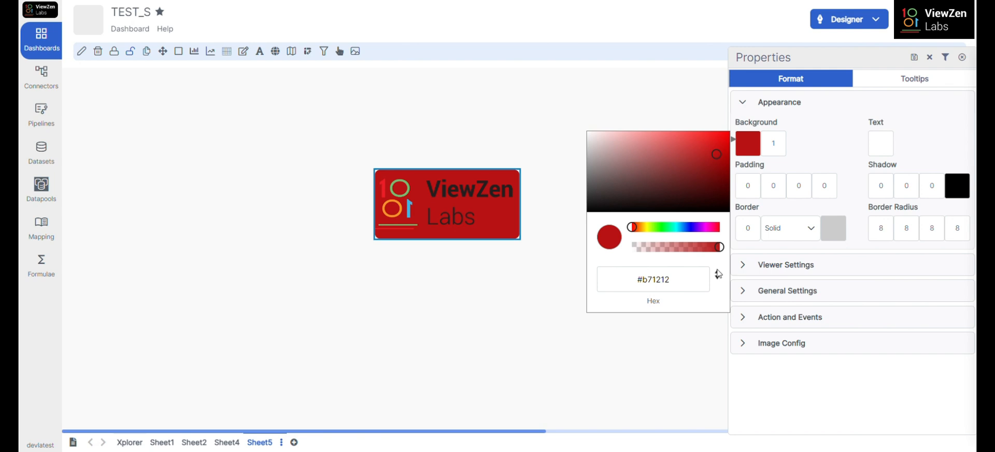
click(655, 281)
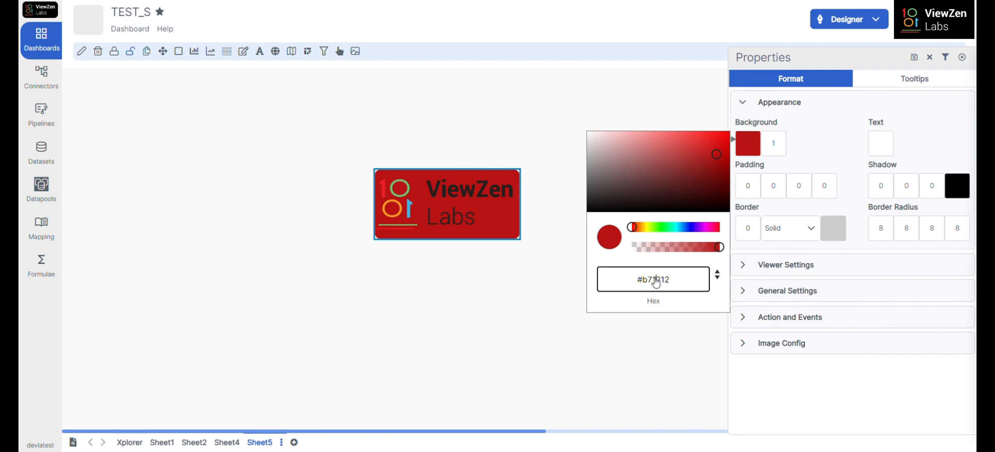
double_click(656, 281)
click(694, 305)
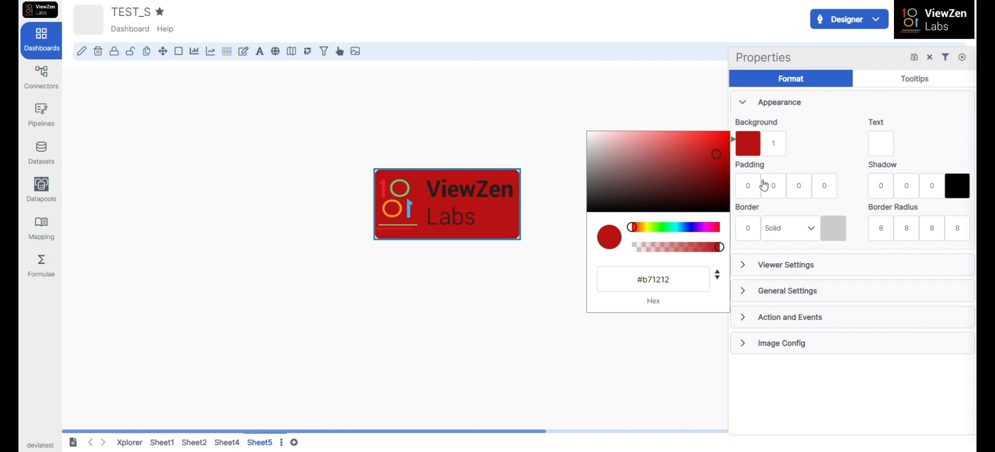
click(817, 159)
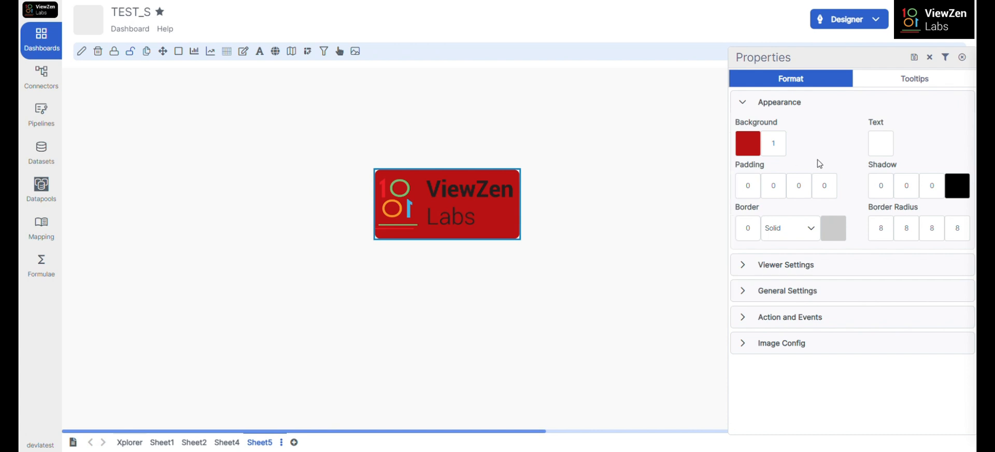
Step: Set the image component's padding to 5 on all four sides
click(755, 189)
click(772, 187)
text(5)
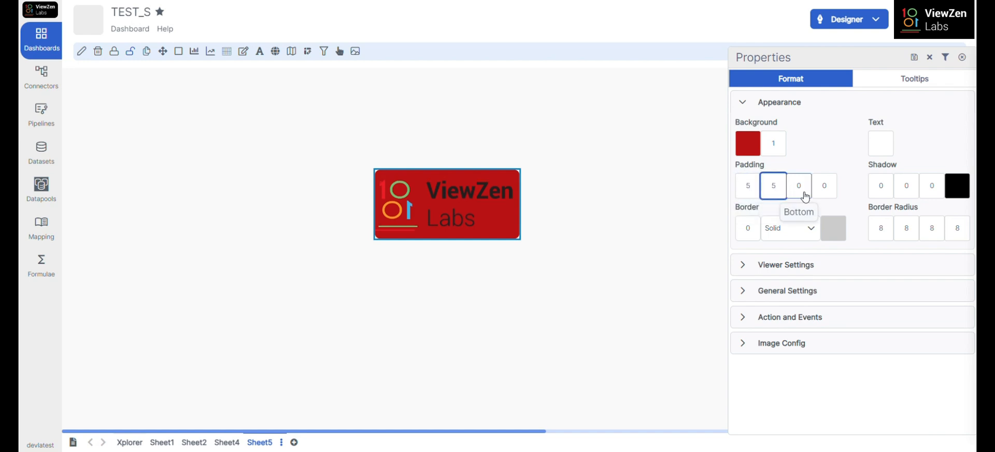
click(805, 197)
text(5)
click(827, 194)
text(5)
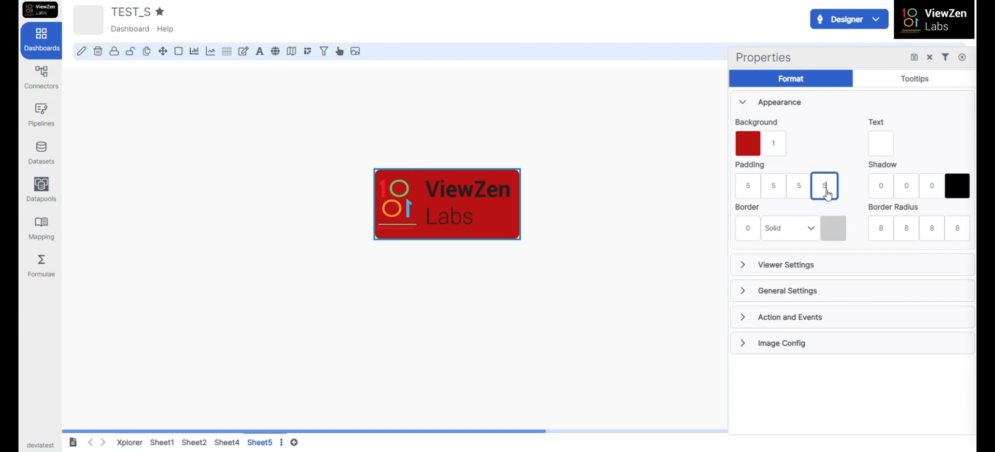
Step: Examine the image component's shadow settings and shadow colour choices without changing them
click(882, 191)
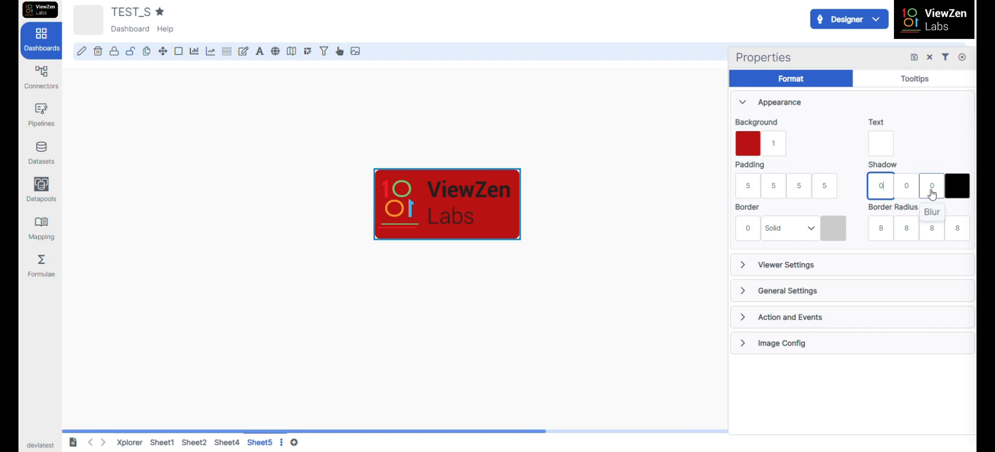
click(956, 193)
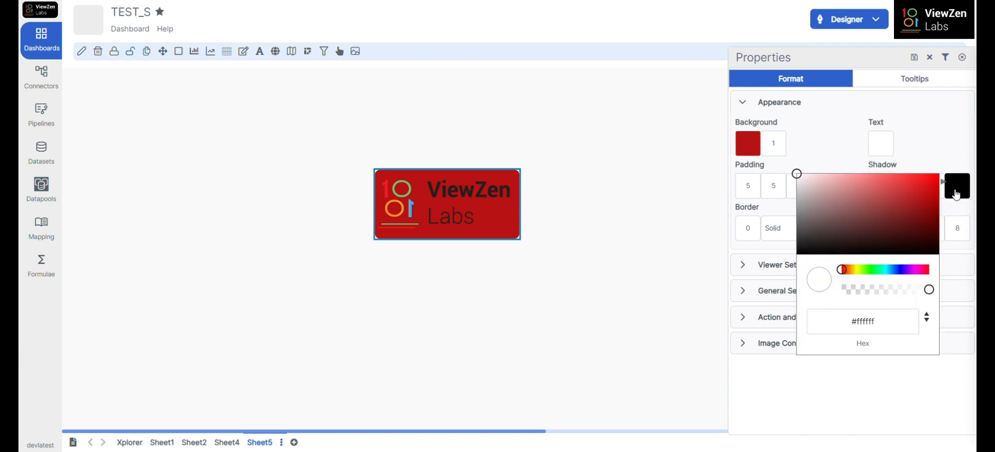
click(955, 152)
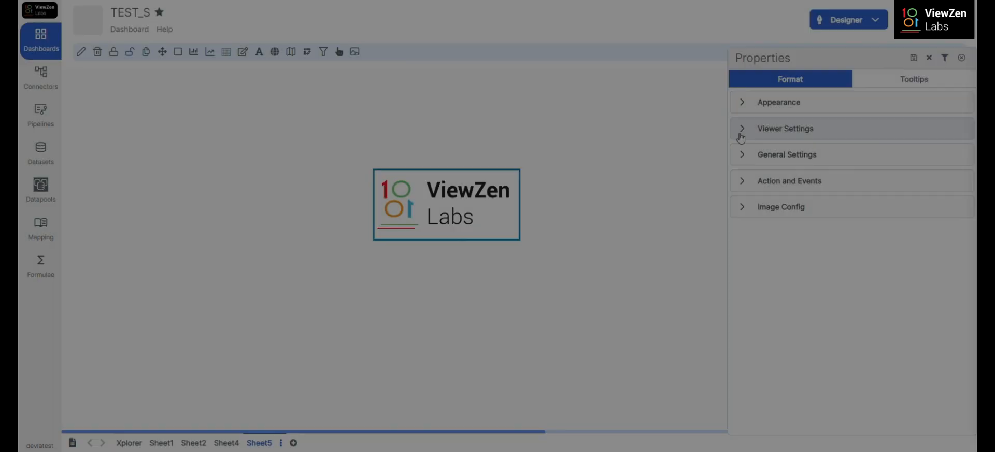
Step: Enable the Full Screen option in the image component's Viewer Settings
click(741, 136)
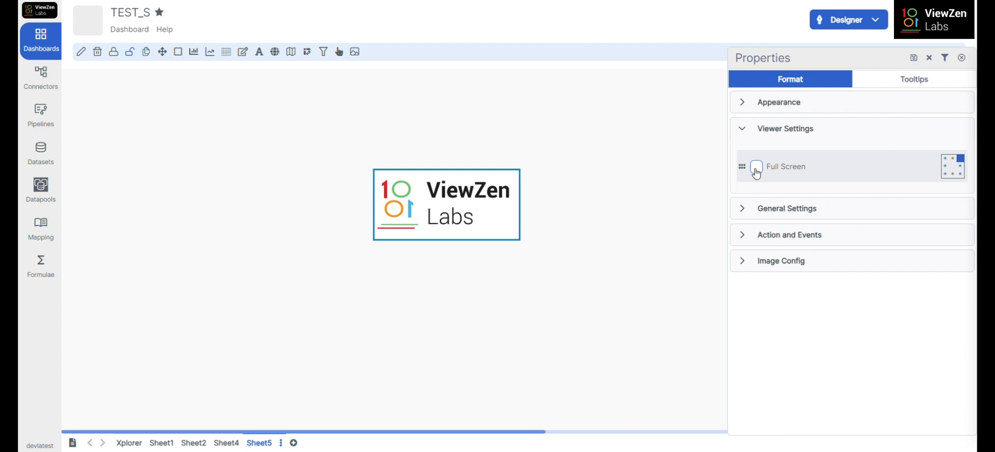
click(756, 166)
Step: Preview the dashboard in View mode, display the logo image full screen, and return to Designer mode
click(840, 21)
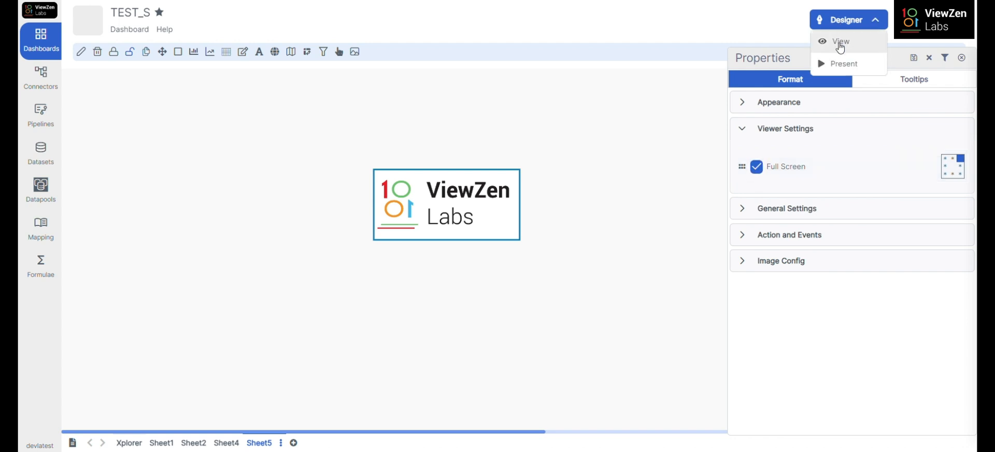
click(840, 41)
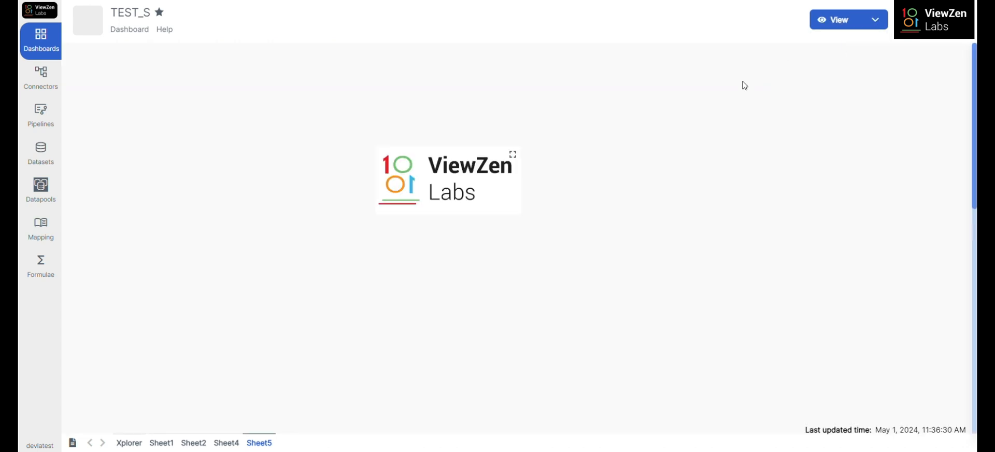
click(514, 158)
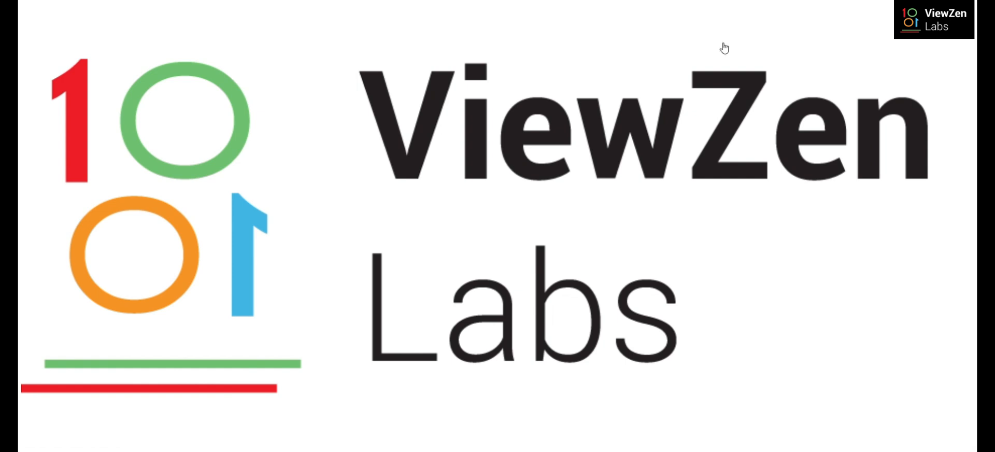
key(Escape)
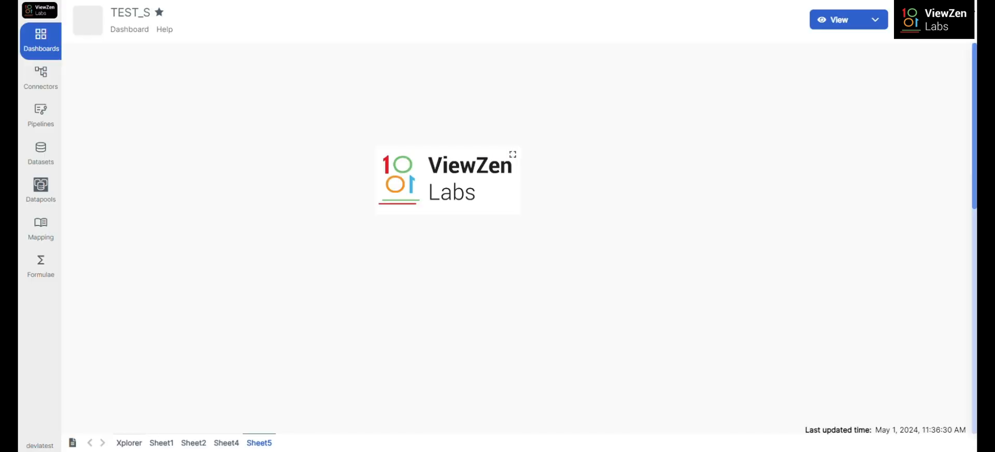
click(875, 21)
click(861, 46)
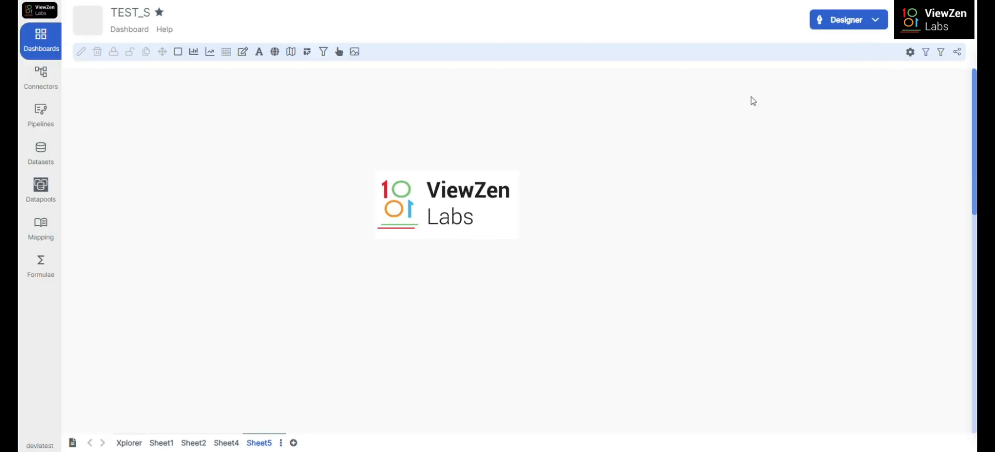
Step: Examine the logo image's position and dimension fields in its General Settings
click(508, 229)
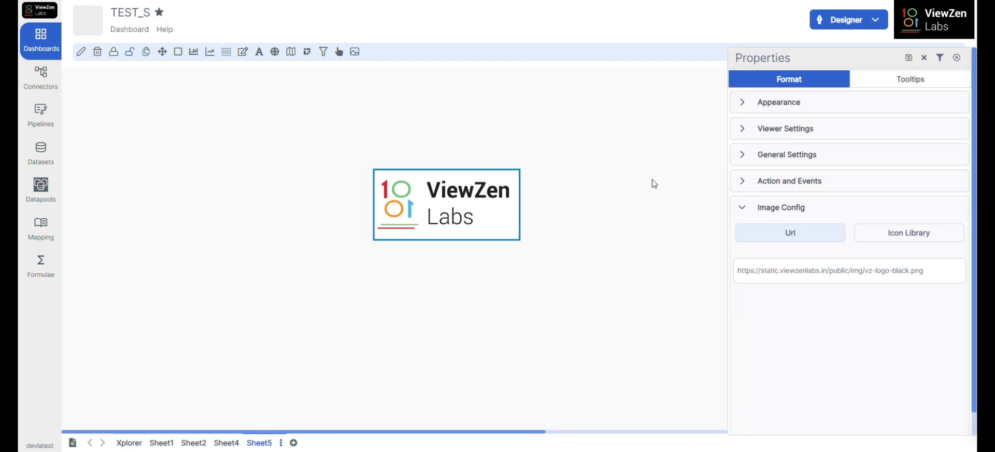
click(756, 129)
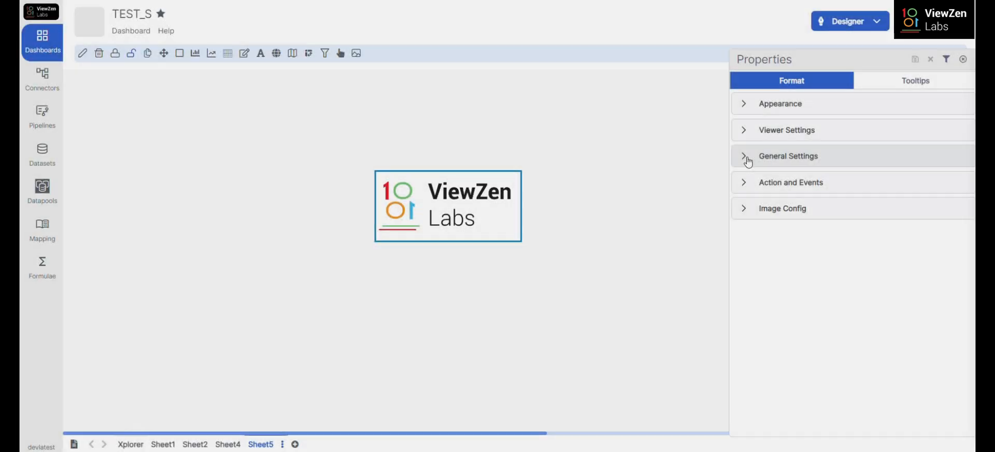
click(748, 162)
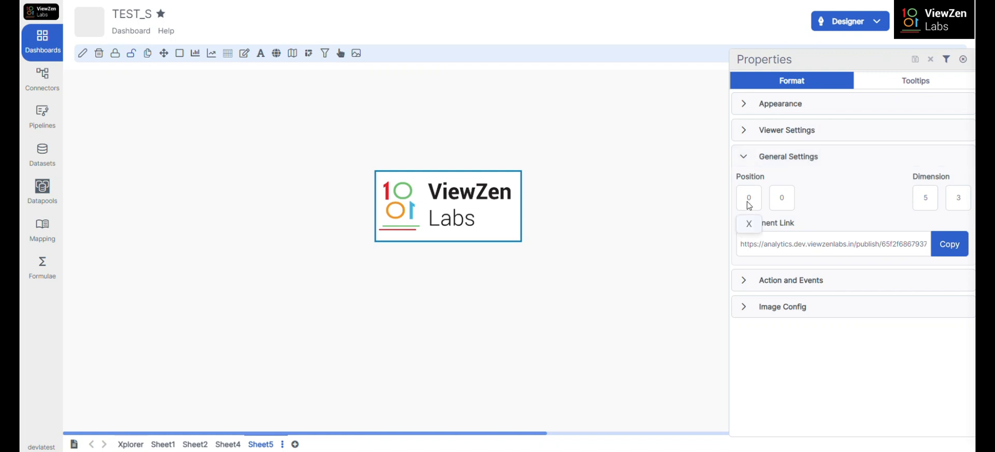
double_click(781, 206)
drag(738, 176, 764, 180)
click(915, 183)
drag(914, 183, 956, 183)
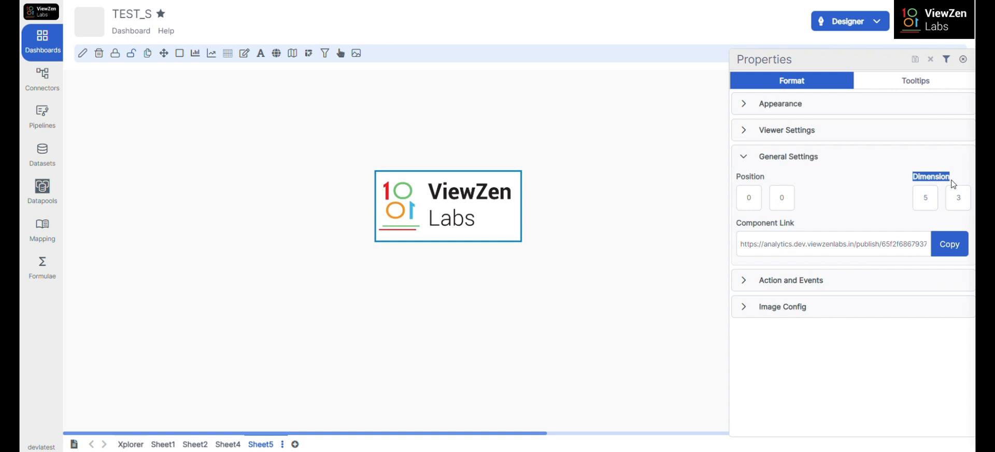
click(931, 197)
key(BackSpace)
click(953, 179)
Step: Copy the logo image's component link from its General Settings
drag(742, 244, 973, 255)
click(958, 249)
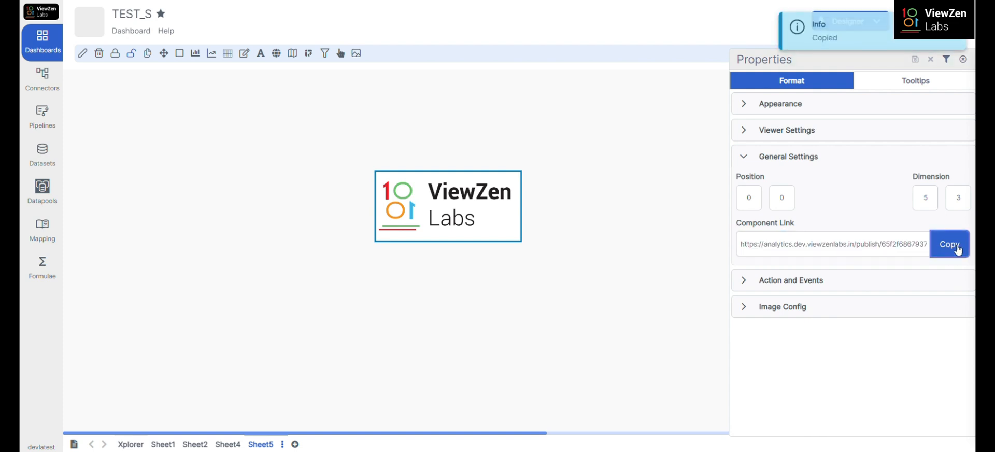
click(927, 243)
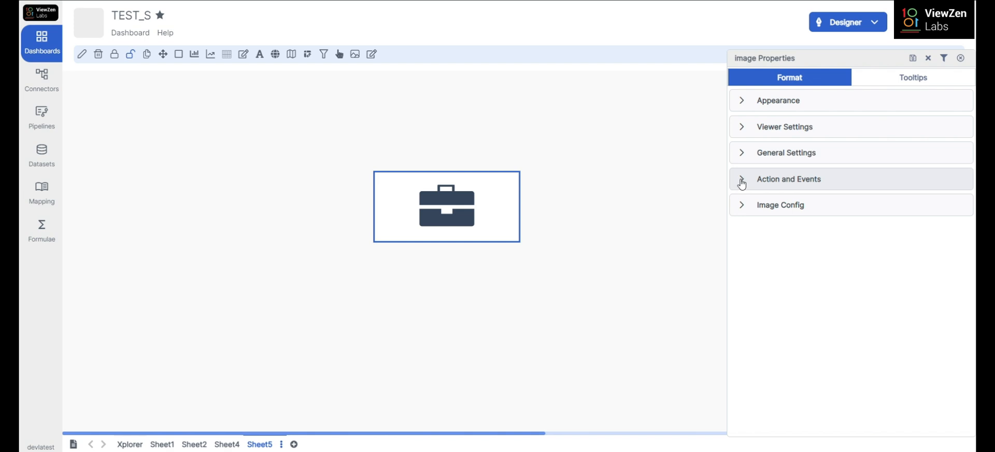
Step: Set the scope of the briefcase image's click event to Self in its Action and Events settings
click(742, 182)
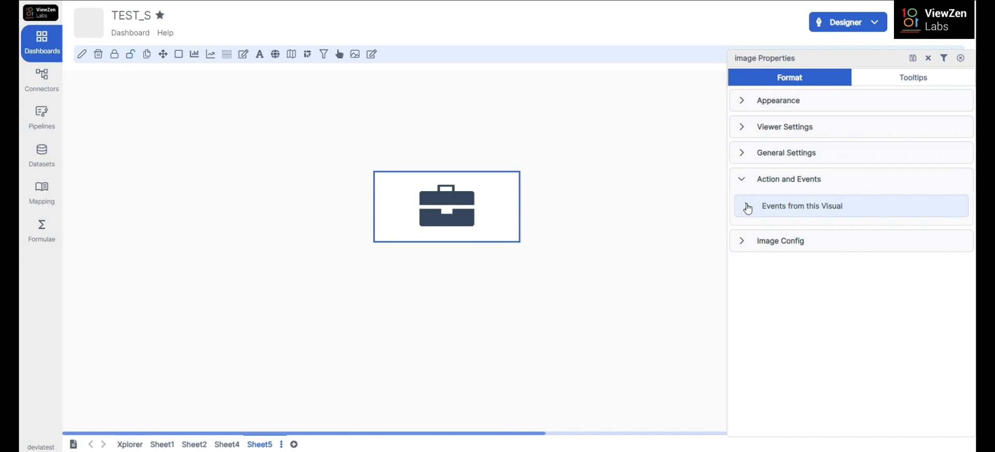
click(748, 208)
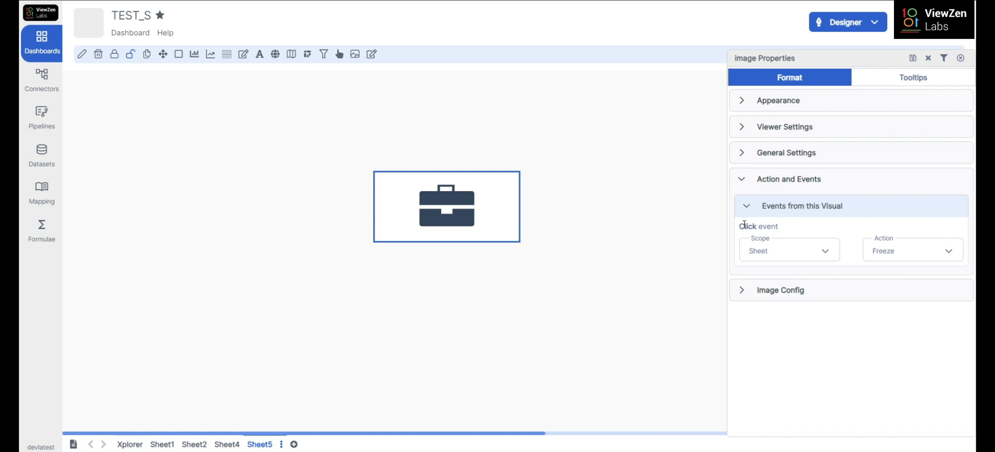
drag(741, 228, 782, 230)
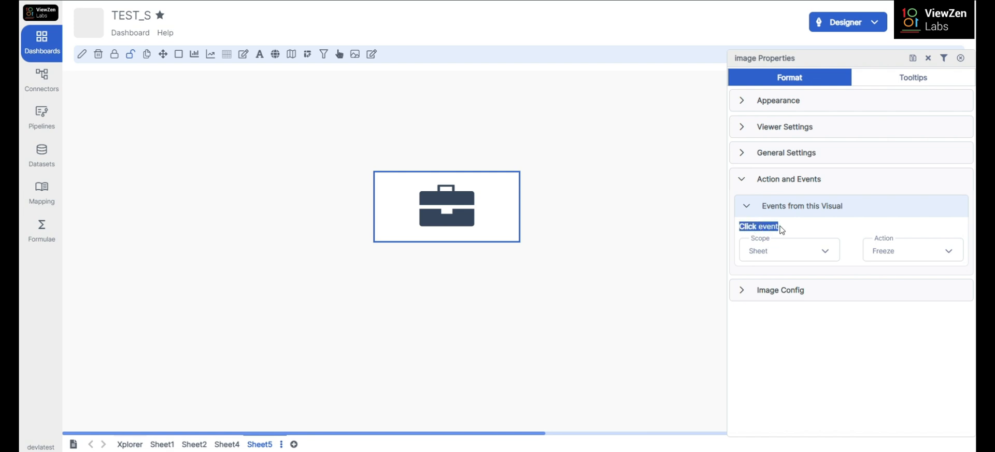
double_click(761, 237)
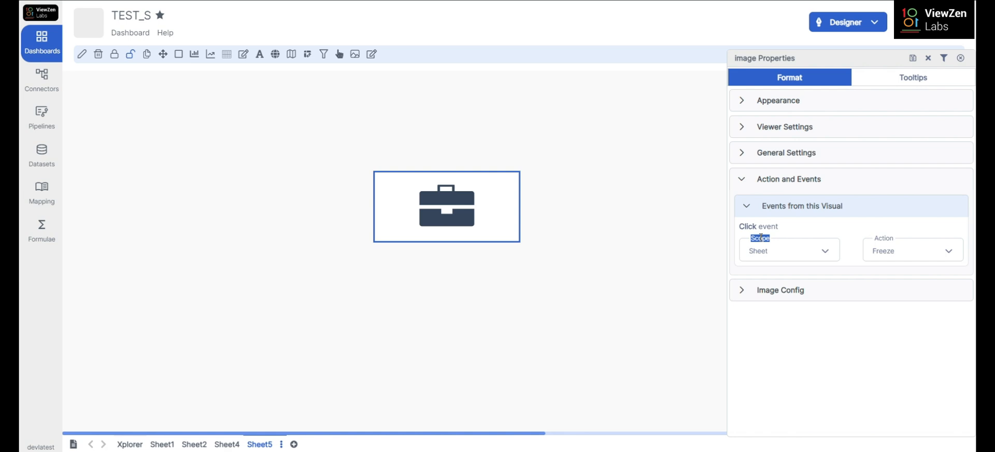
click(826, 254)
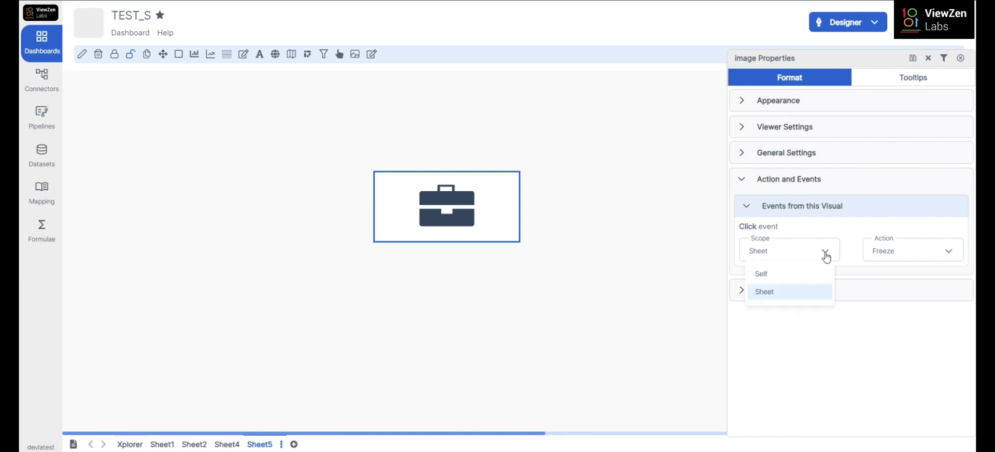
click(790, 276)
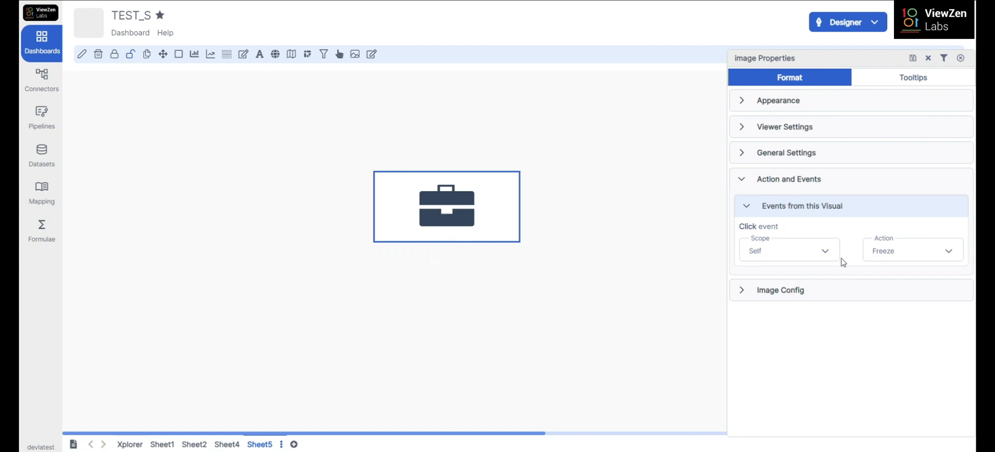
Step: Set the click event's scope to Sheet and open the choices for its action
click(826, 259)
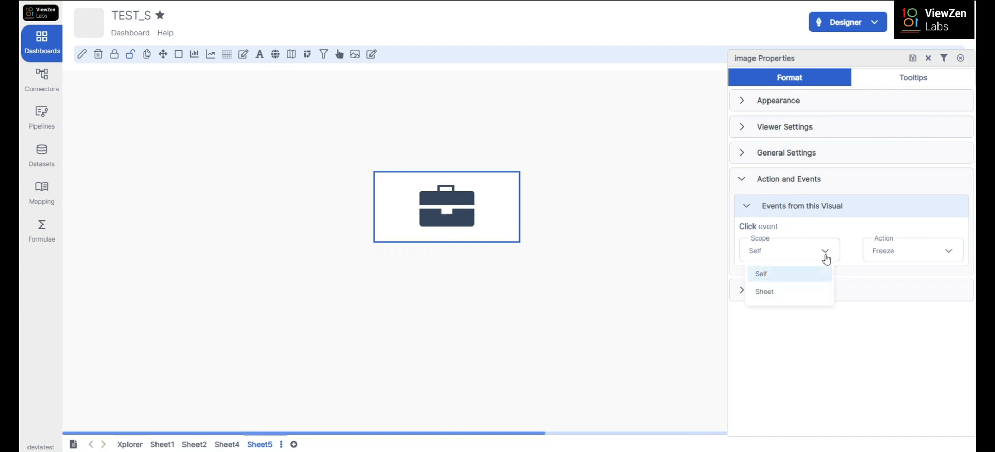
click(792, 293)
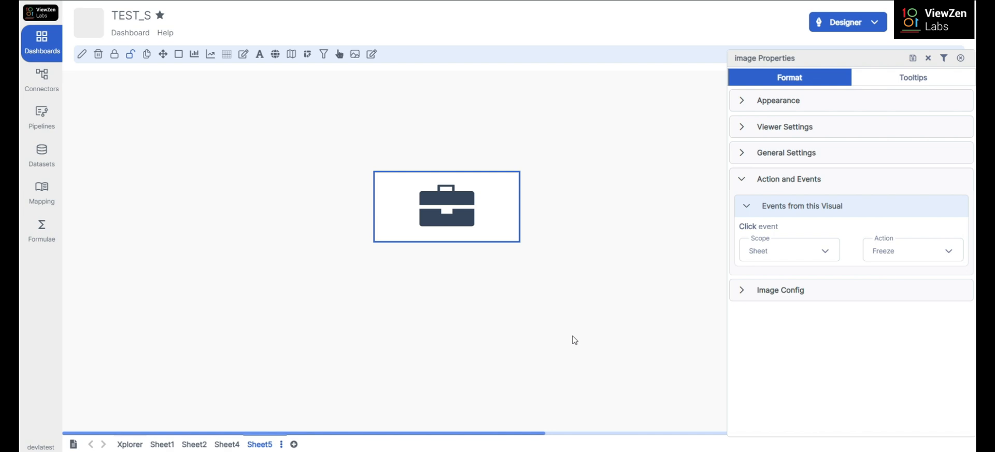
click(826, 255)
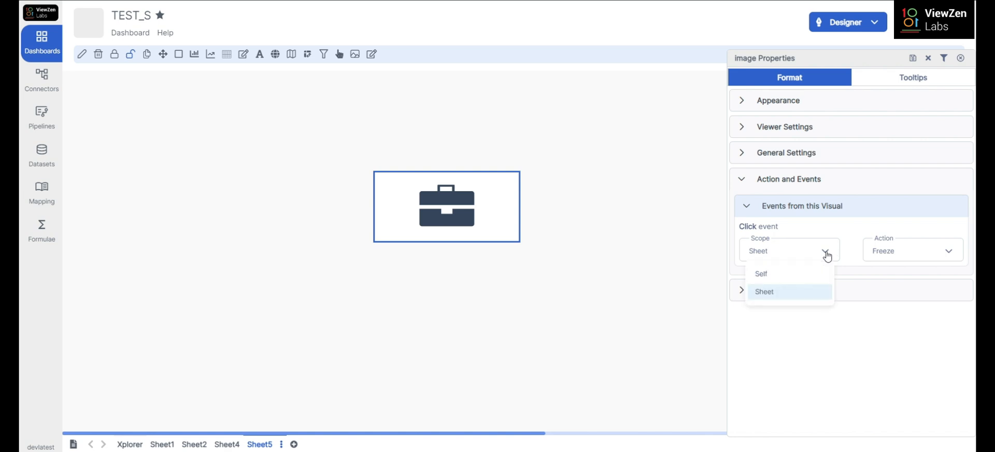
click(826, 255)
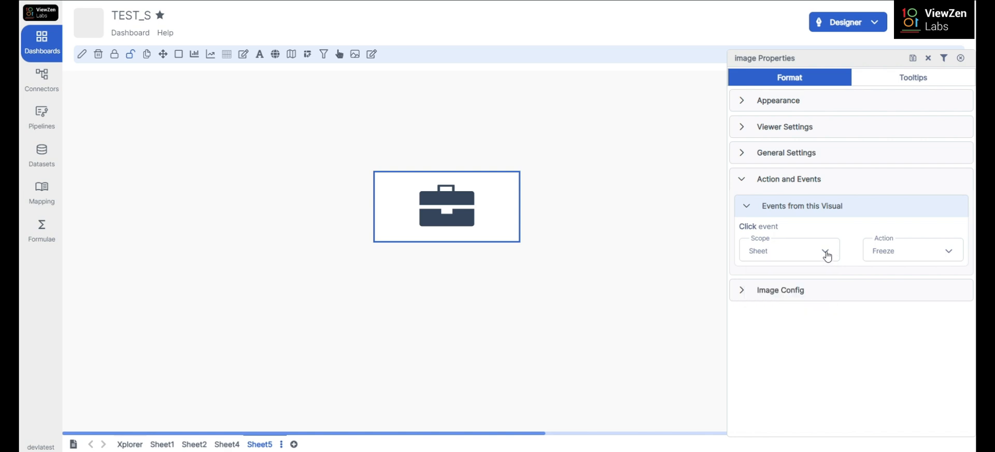
double_click(888, 239)
click(948, 254)
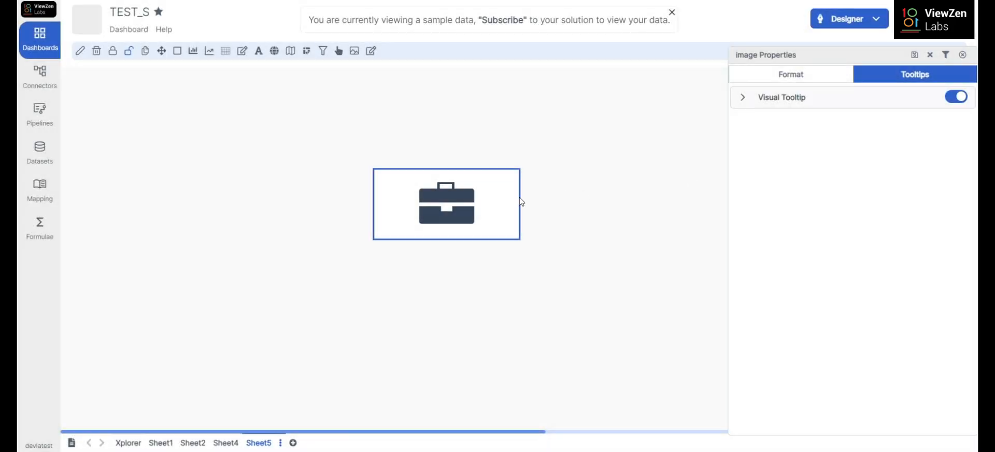
Step: Switch the briefcase image's visual tooltip off and back on twice to compare the two states
mouse_move(449, 206)
click(959, 97)
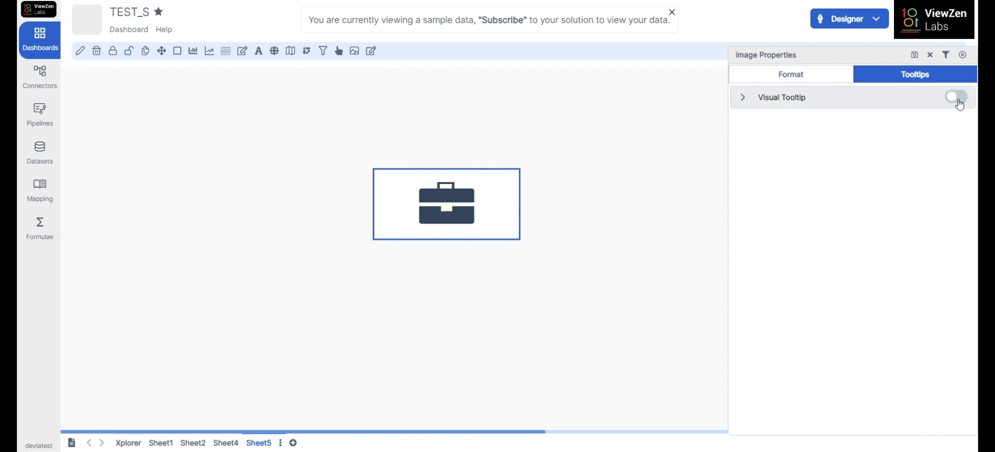
click(959, 98)
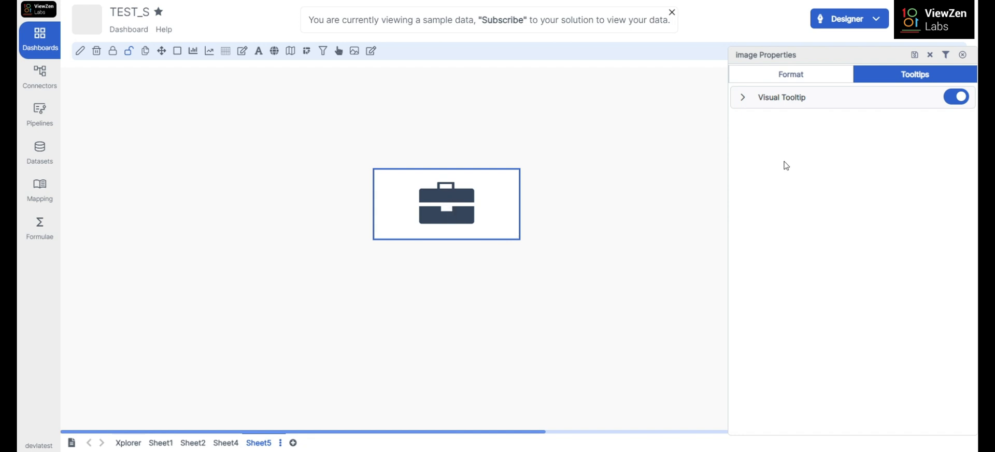
click(958, 98)
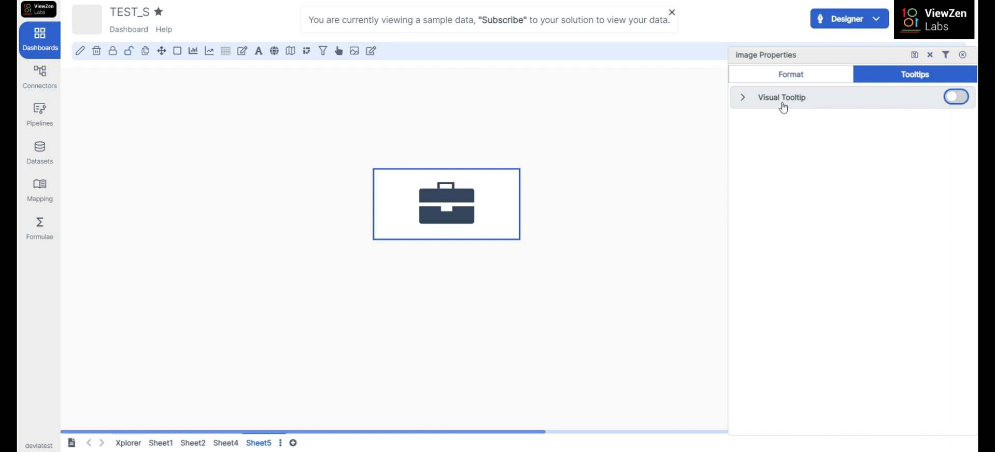
click(956, 97)
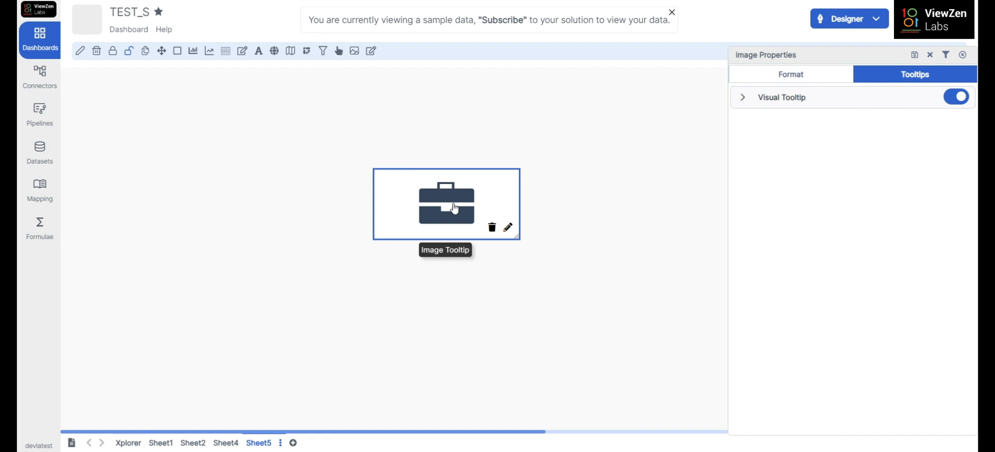
Step: Replace the default notes in the image's visual tooltip with the text TOOLTIP
click(759, 106)
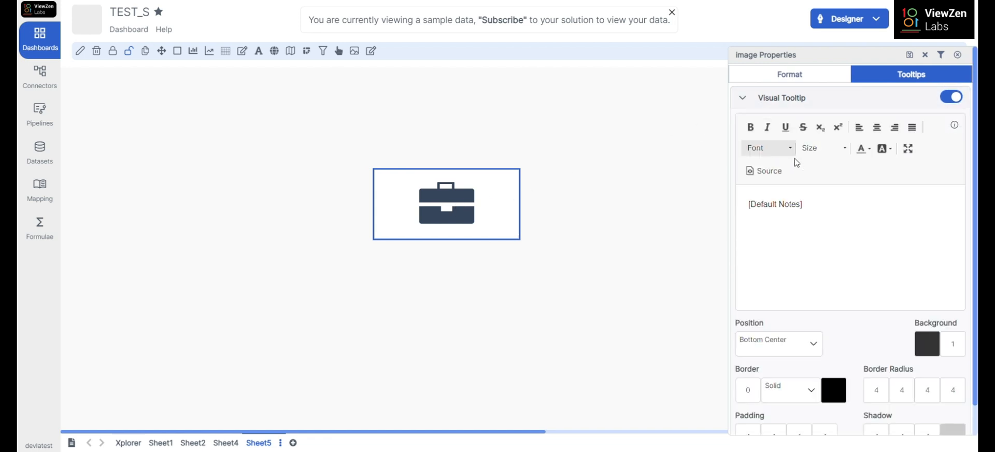
drag(818, 204, 743, 206)
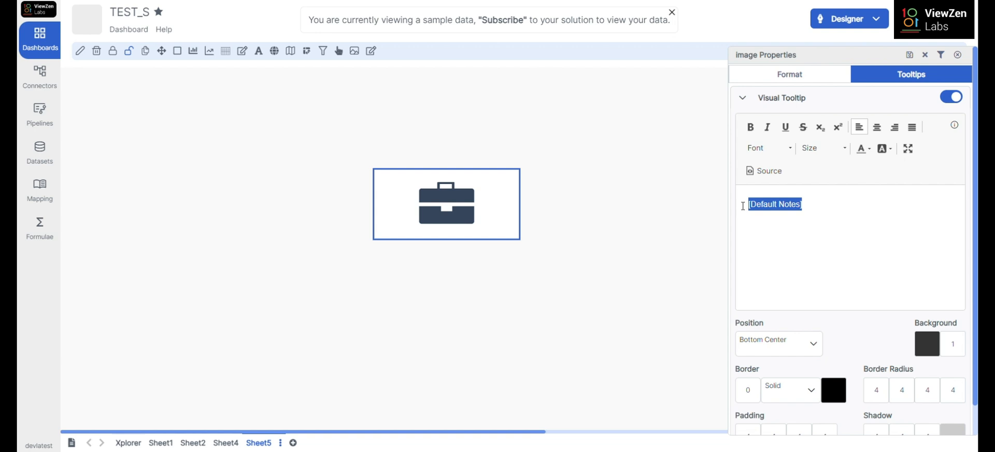
text(TOOLTIP)
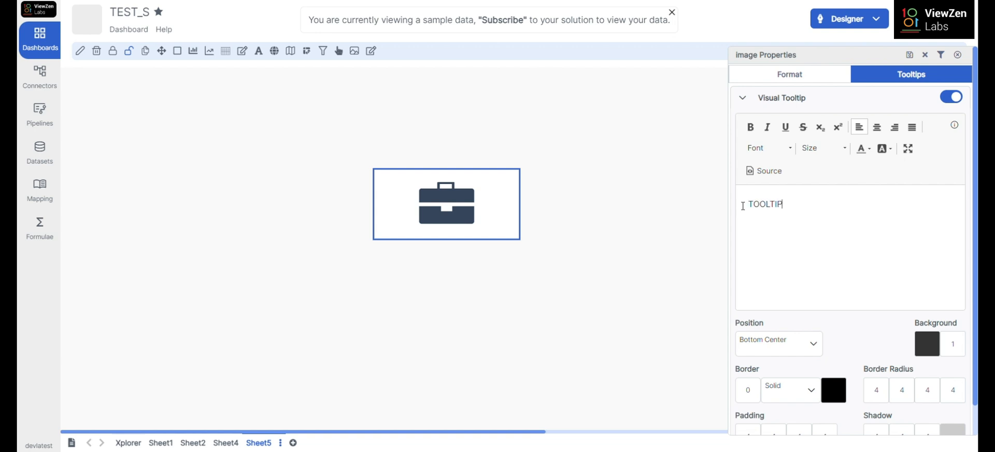
Step: Format the tooltip text TOOLTIP as bold and centred, with the green text colour 2ECC71
drag(748, 205, 785, 204)
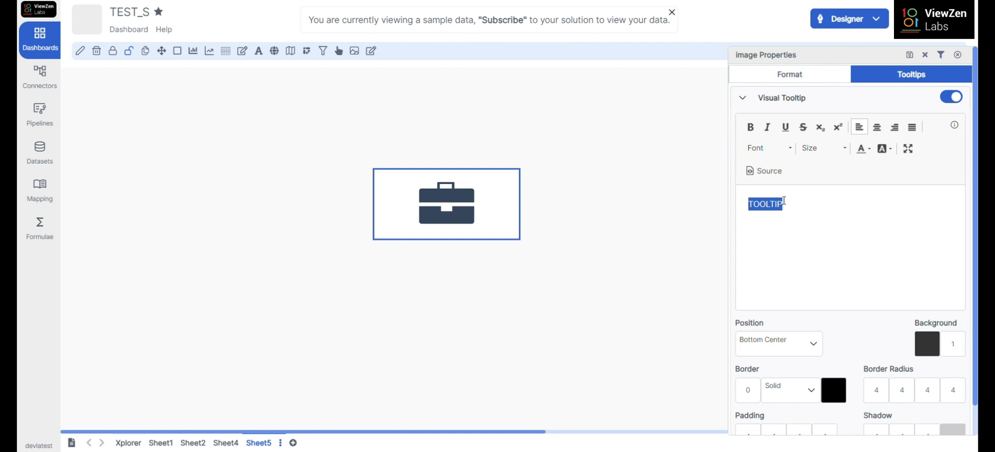
click(790, 151)
click(818, 152)
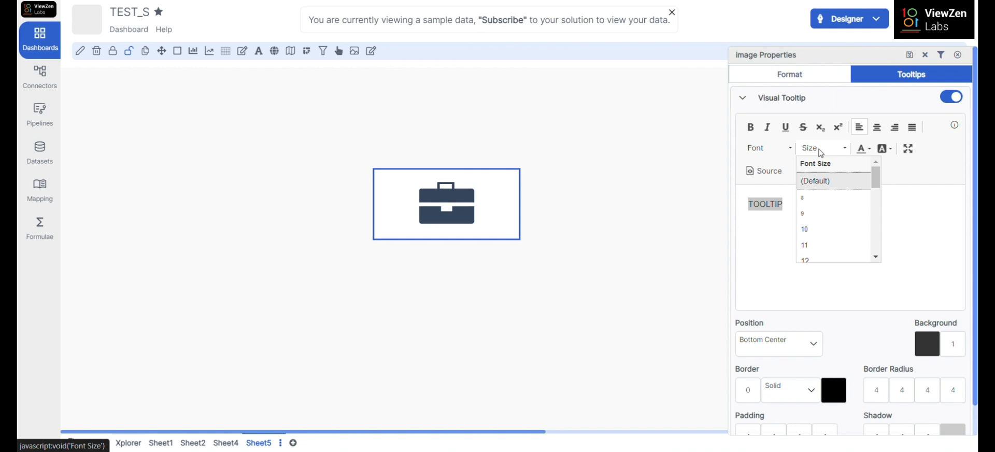
click(863, 155)
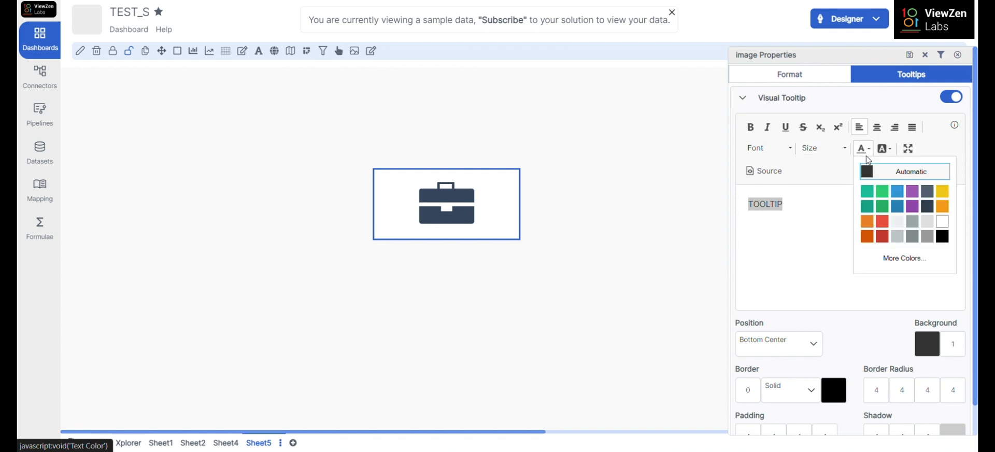
click(878, 194)
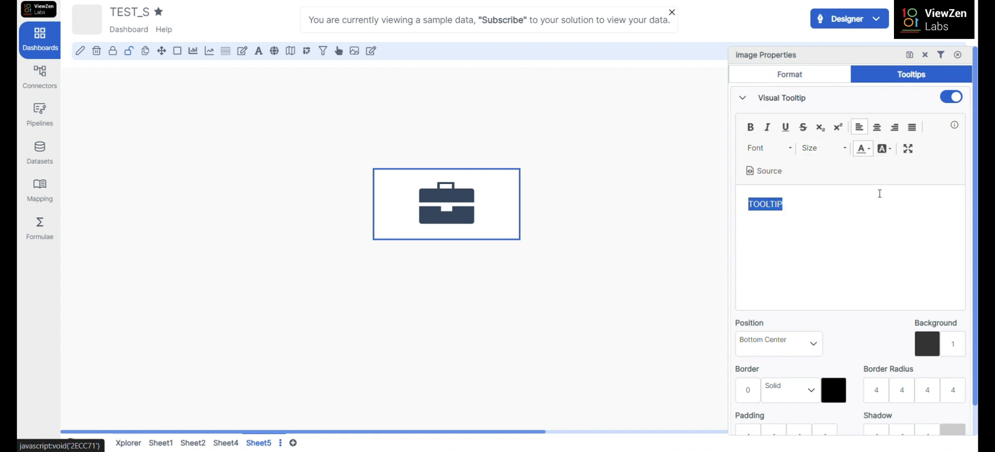
click(877, 127)
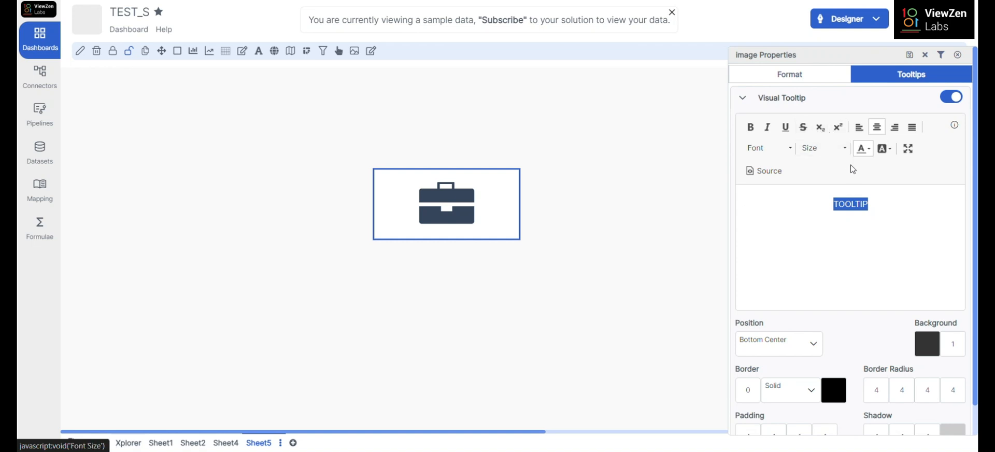
click(751, 129)
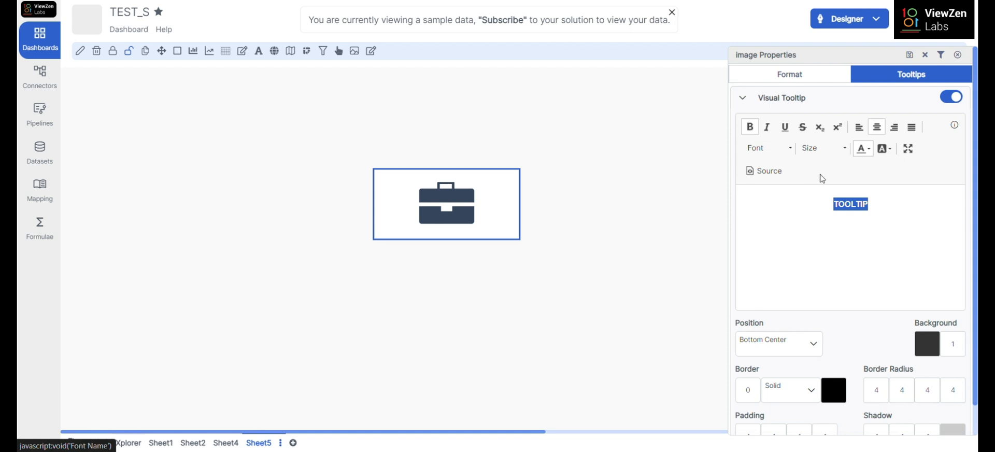
Step: Examine the position options available for the briefcase image's visual tooltip
click(880, 210)
scroll(880, 208, down, 1)
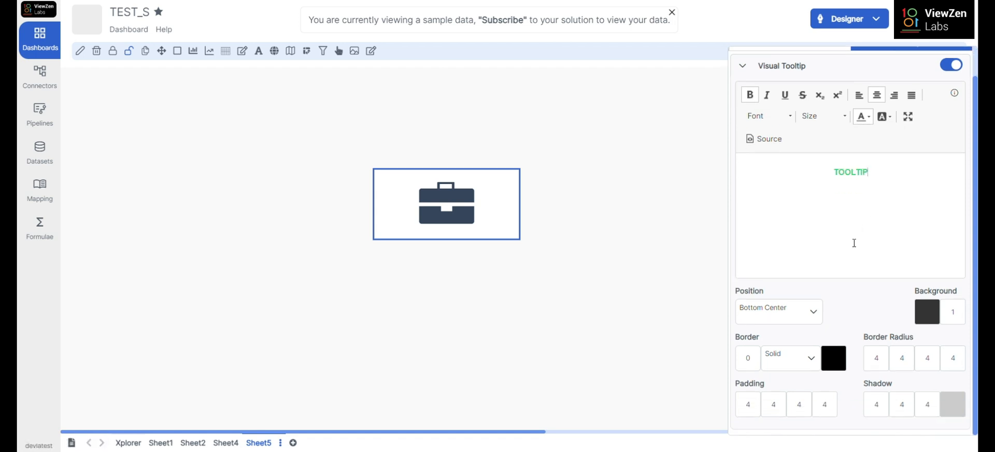
click(814, 315)
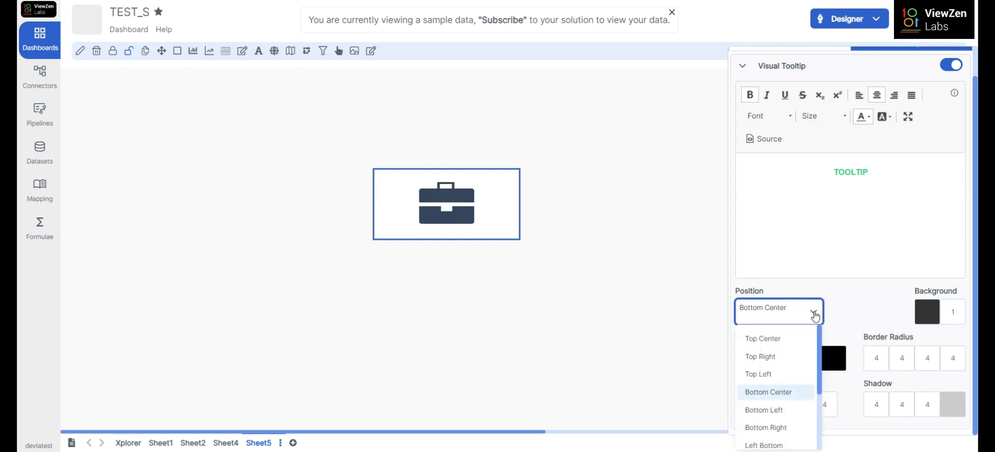
click(850, 327)
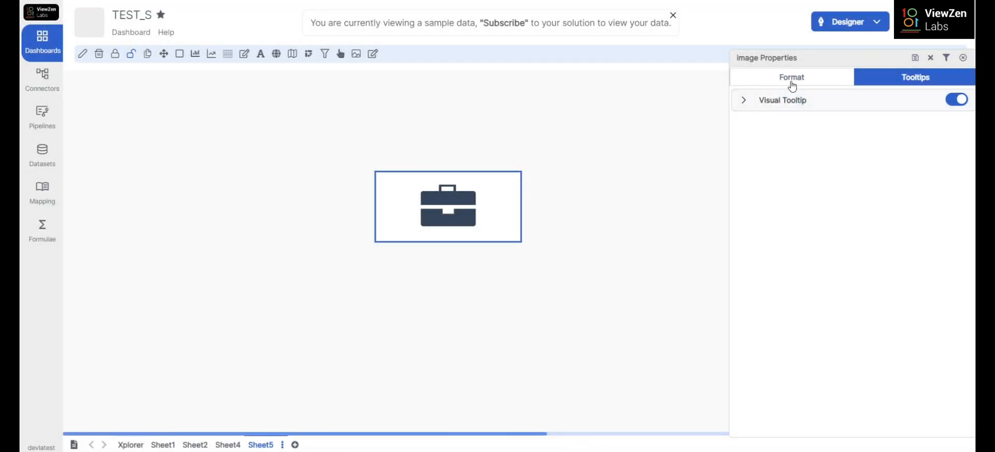
Step: Check the image's format settings, return to its tooltip settings and save the image properties
click(792, 85)
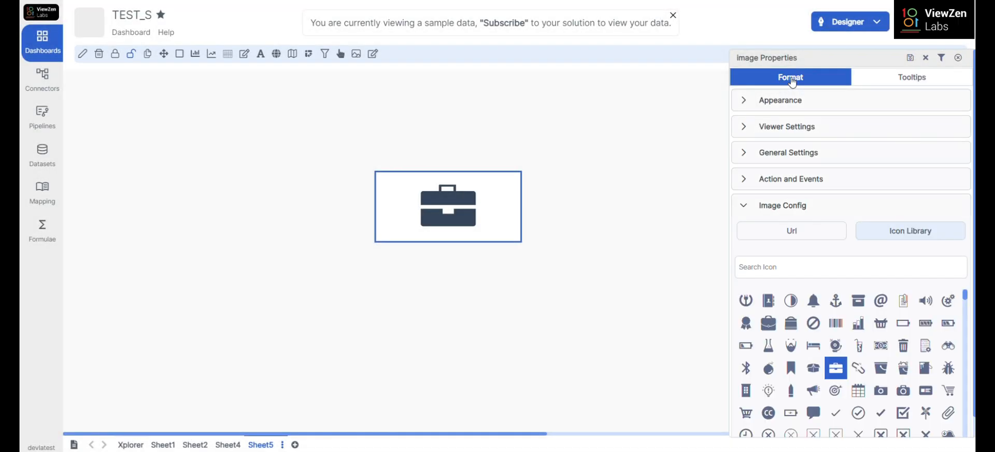
click(879, 85)
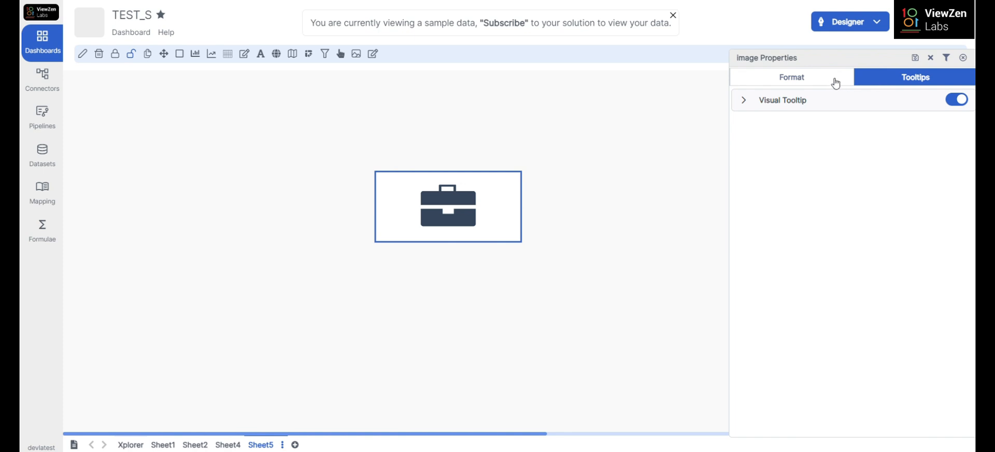
click(916, 60)
Step: Shorten the visual tooltip text to TOOL and preview the tooltip on the briefcase image
click(778, 100)
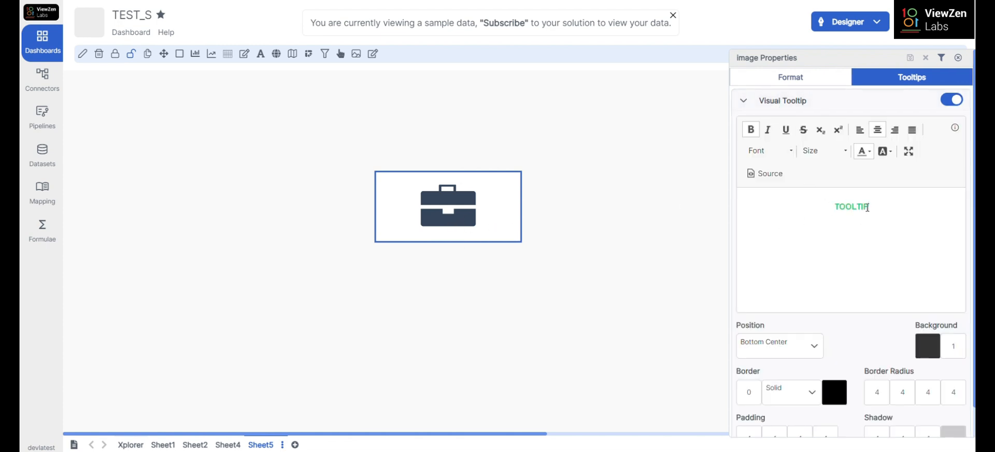
drag(871, 208, 857, 208)
key(BackSpace)
mouse_move(438, 220)
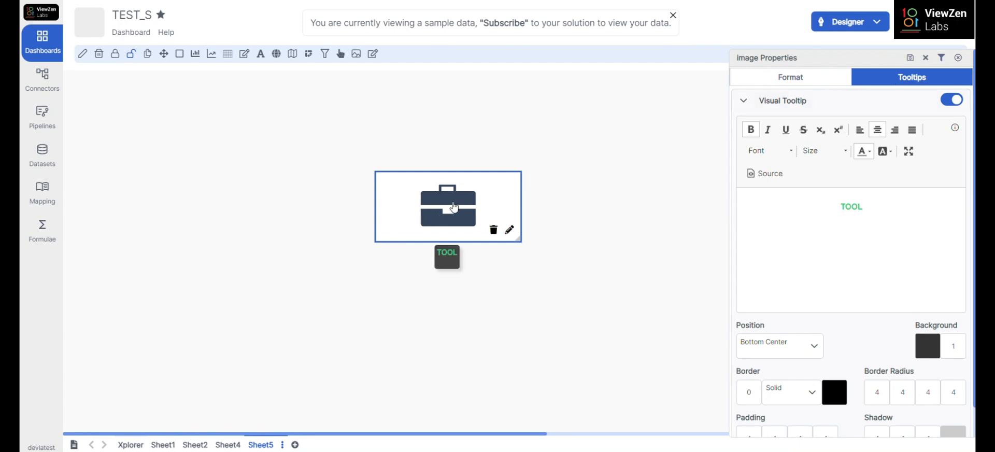
Step: Close the image properties and reopen the briefcase image's visual tooltip text to check whether the edit was kept
click(958, 58)
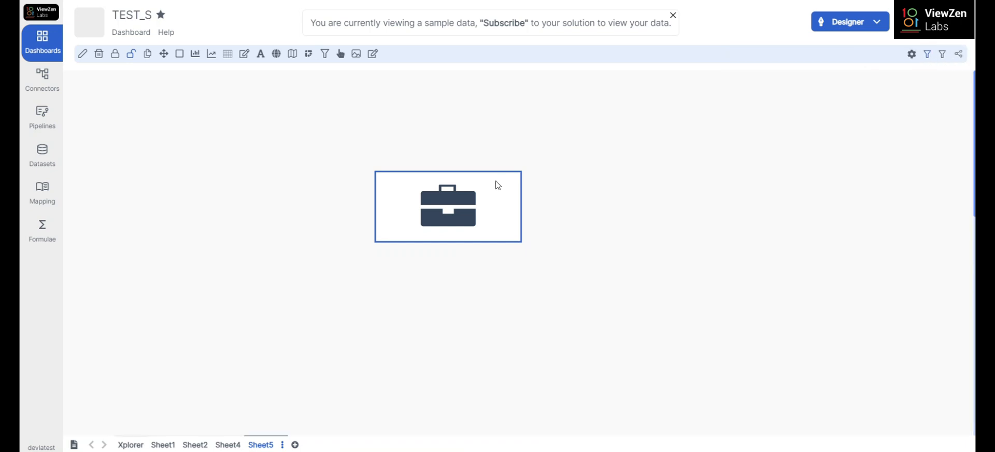
click(508, 231)
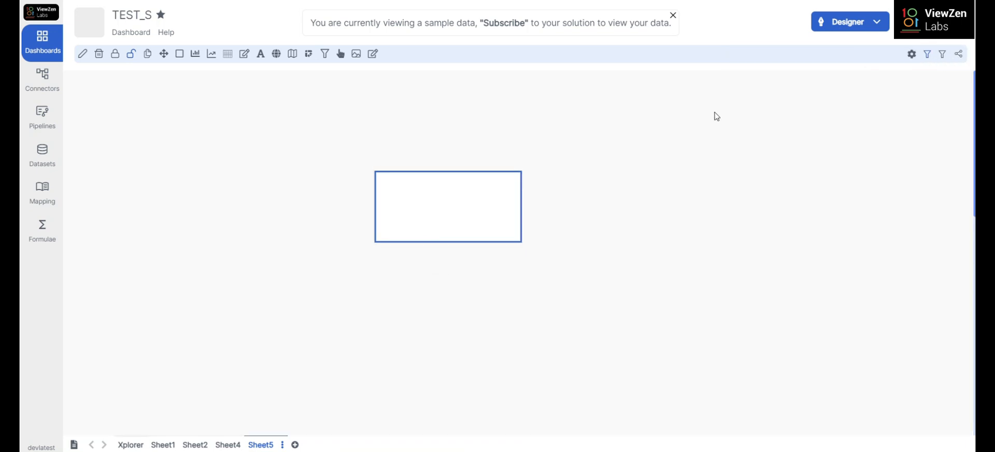
click(912, 83)
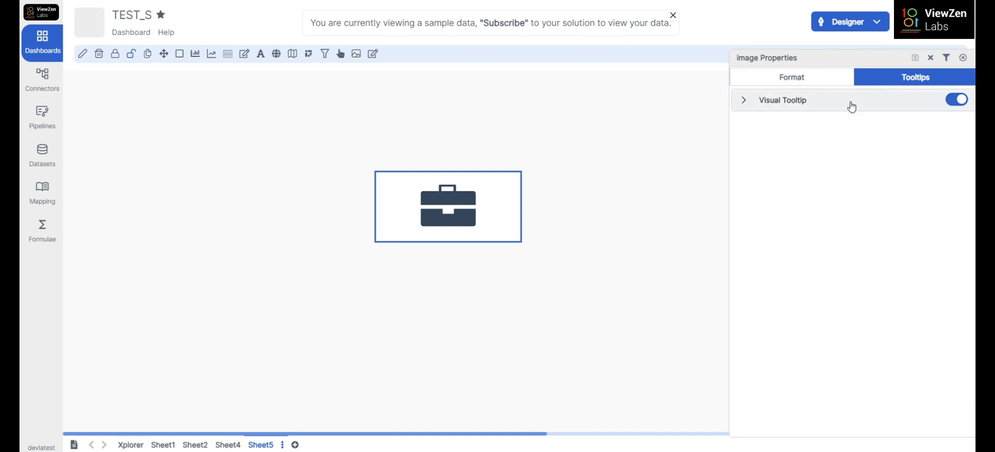
click(843, 106)
click(872, 206)
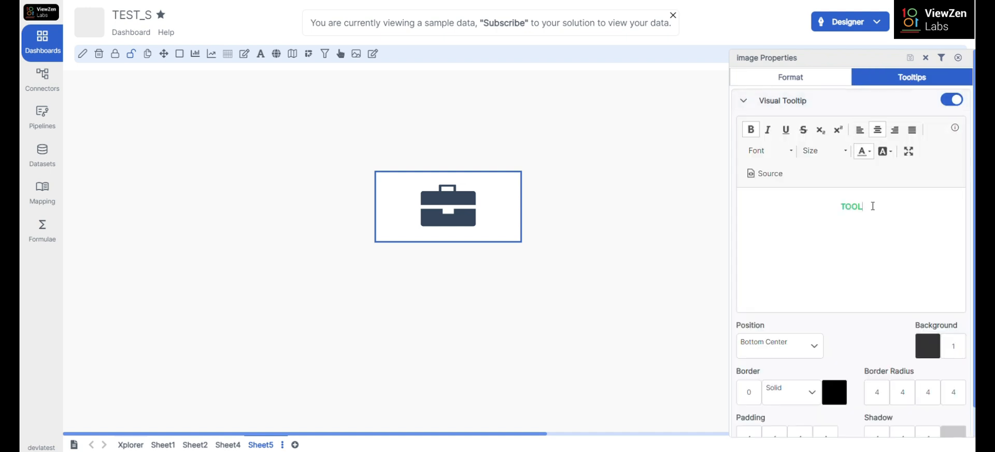